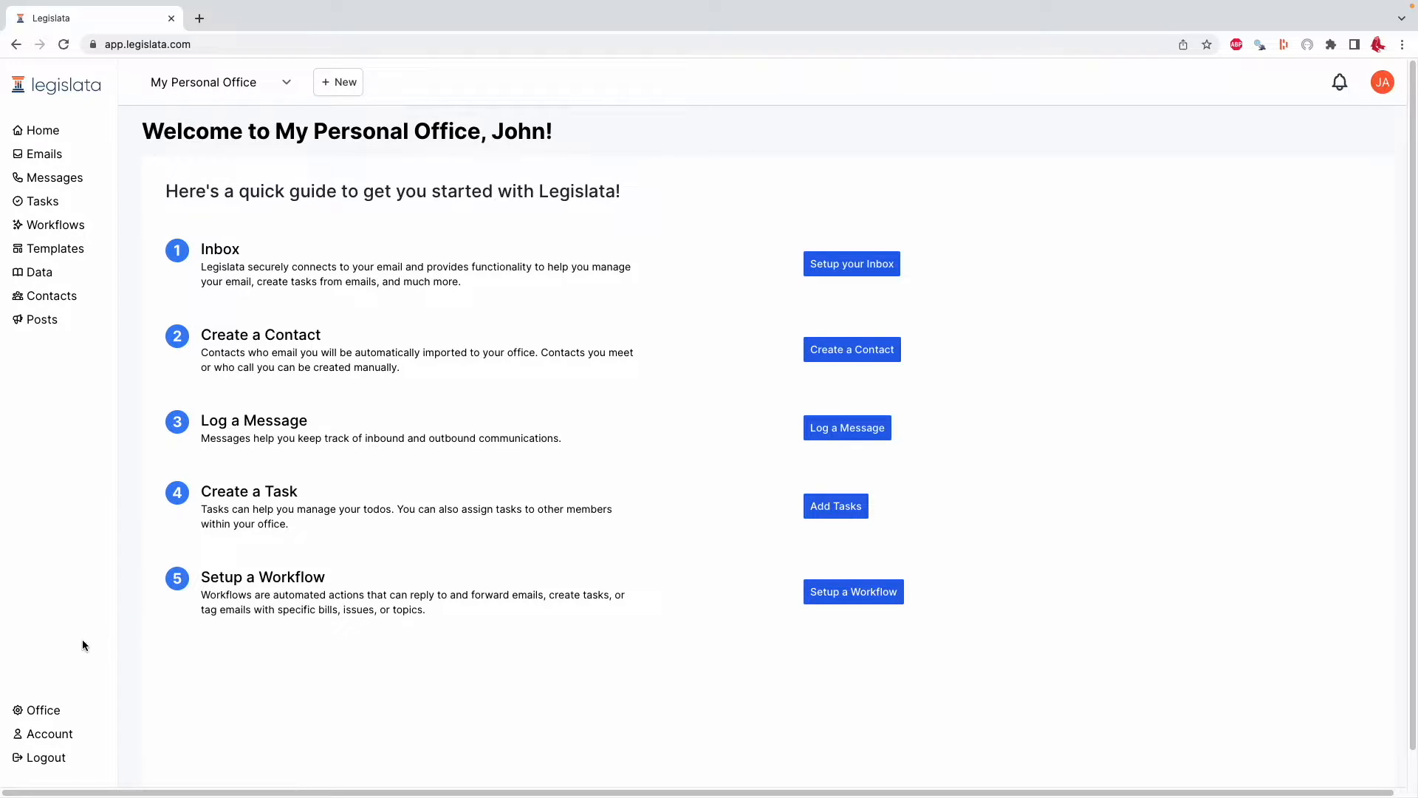
# Open the office profile and switch to the Continental Congress office
pyautogui.click(33, 712)
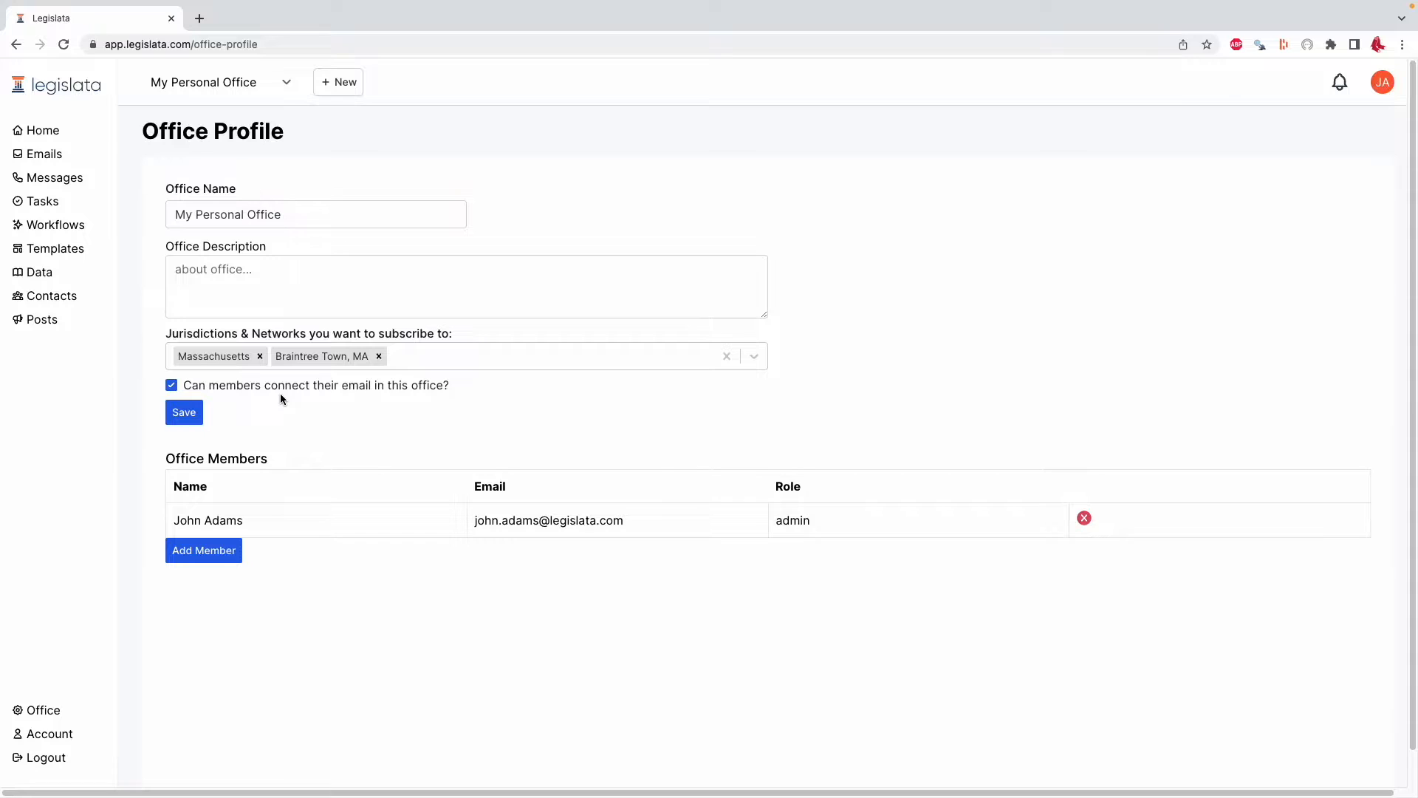
pyautogui.click(223, 87)
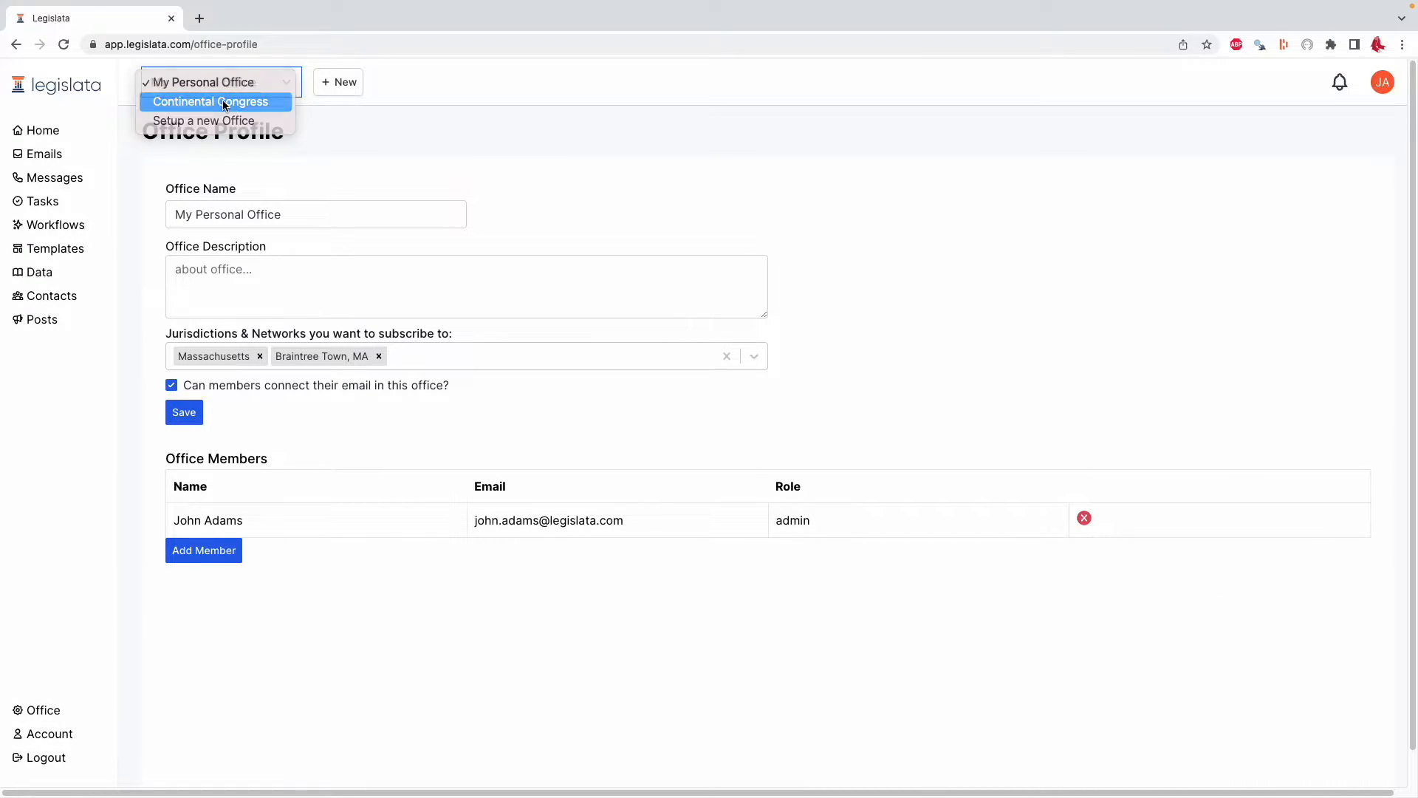
pyautogui.click(225, 103)
pyautogui.click(48, 711)
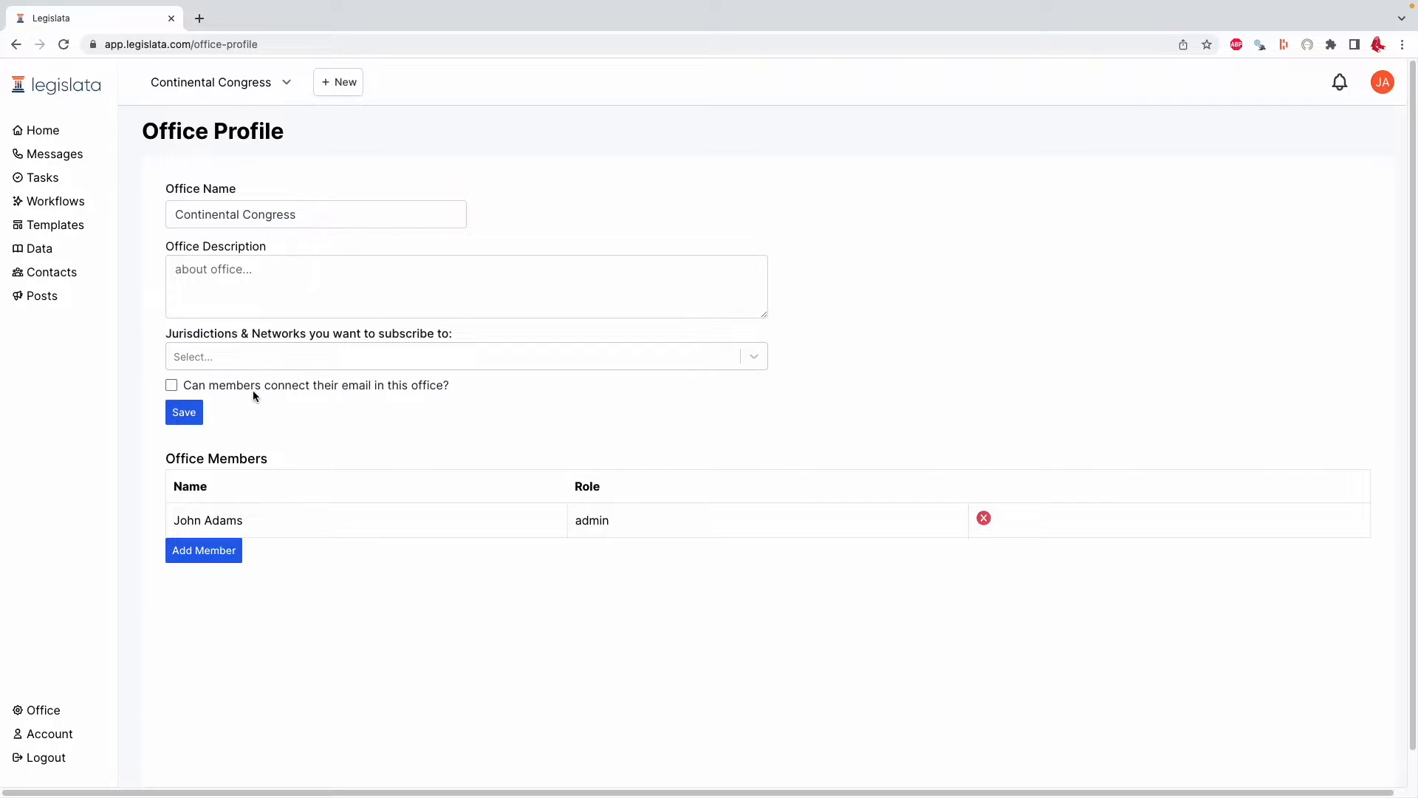
# Return to My Personal Office and start connecting the Office365 email from the inbox
pyautogui.click(224, 85)
pyautogui.click(207, 61)
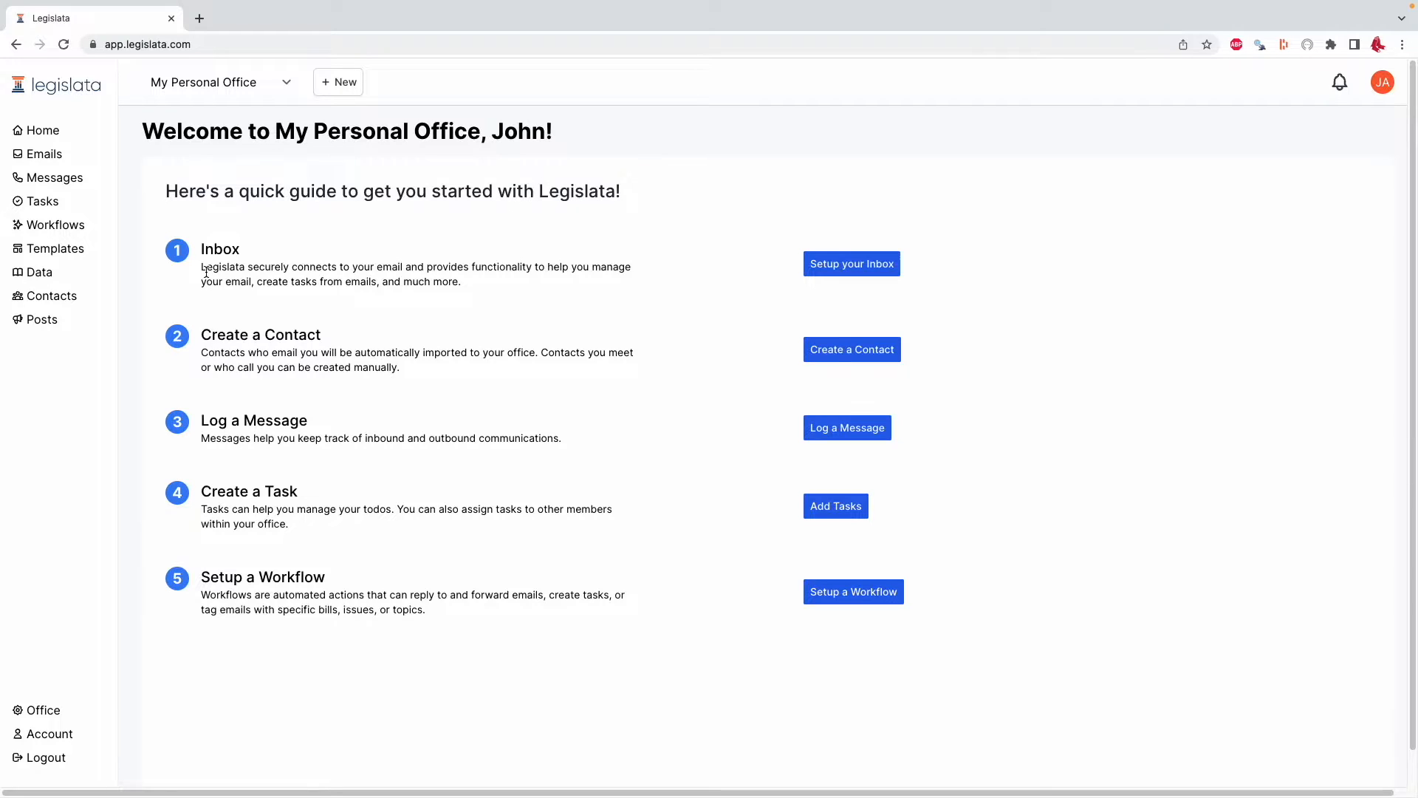
pyautogui.click(64, 155)
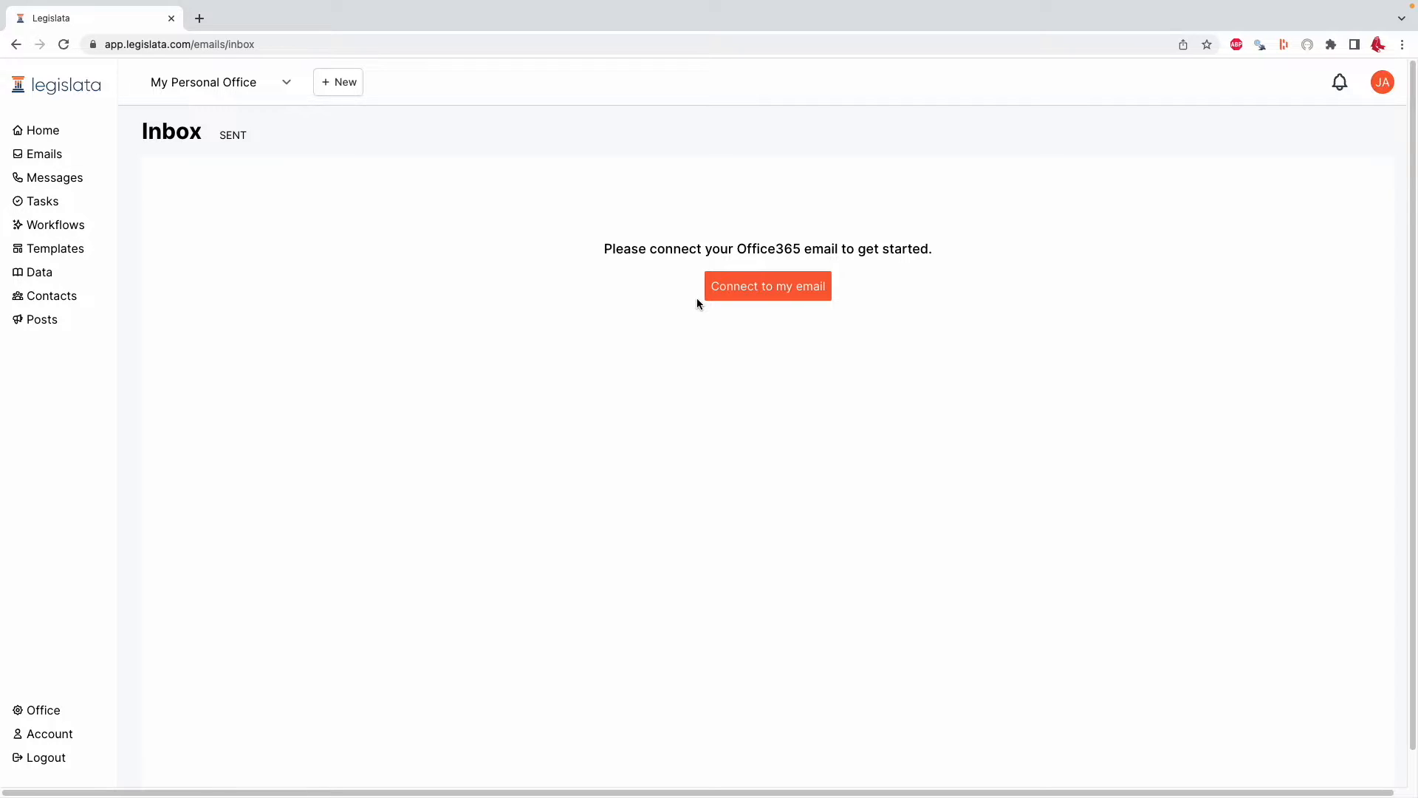
pyautogui.click(773, 291)
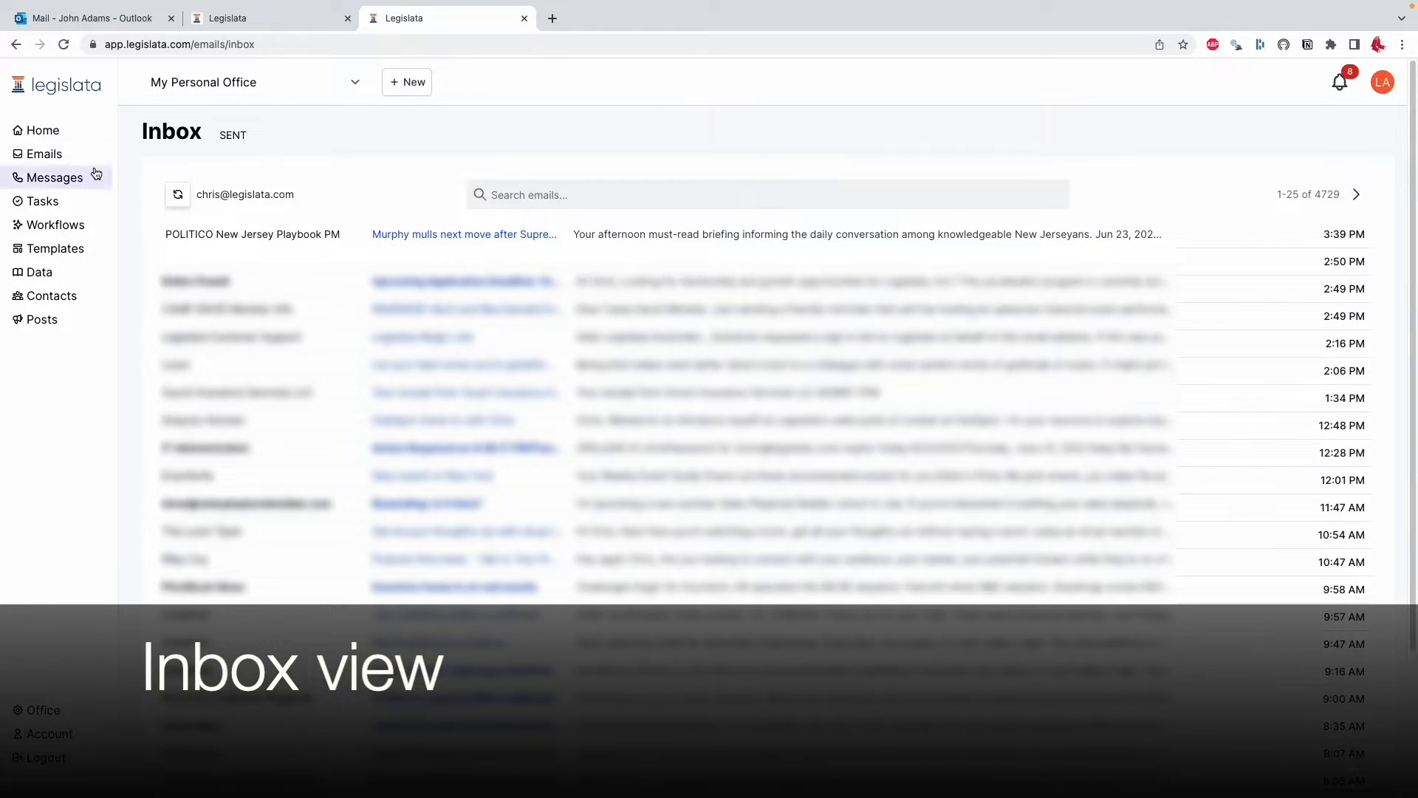
# Open the POLITICO New Jersey Playbook PM email in the inbox and read through it
pyautogui.click(42, 153)
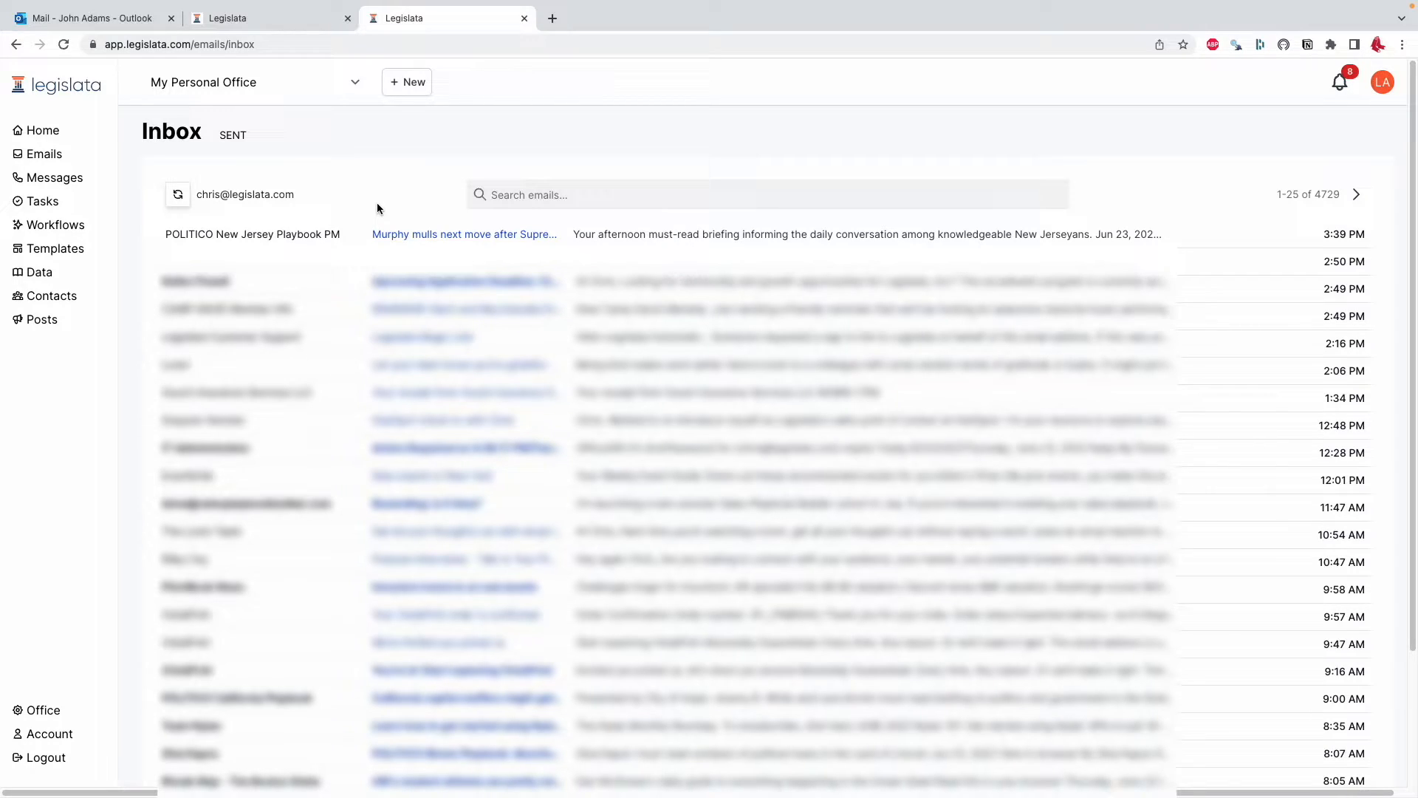
pyautogui.click(407, 235)
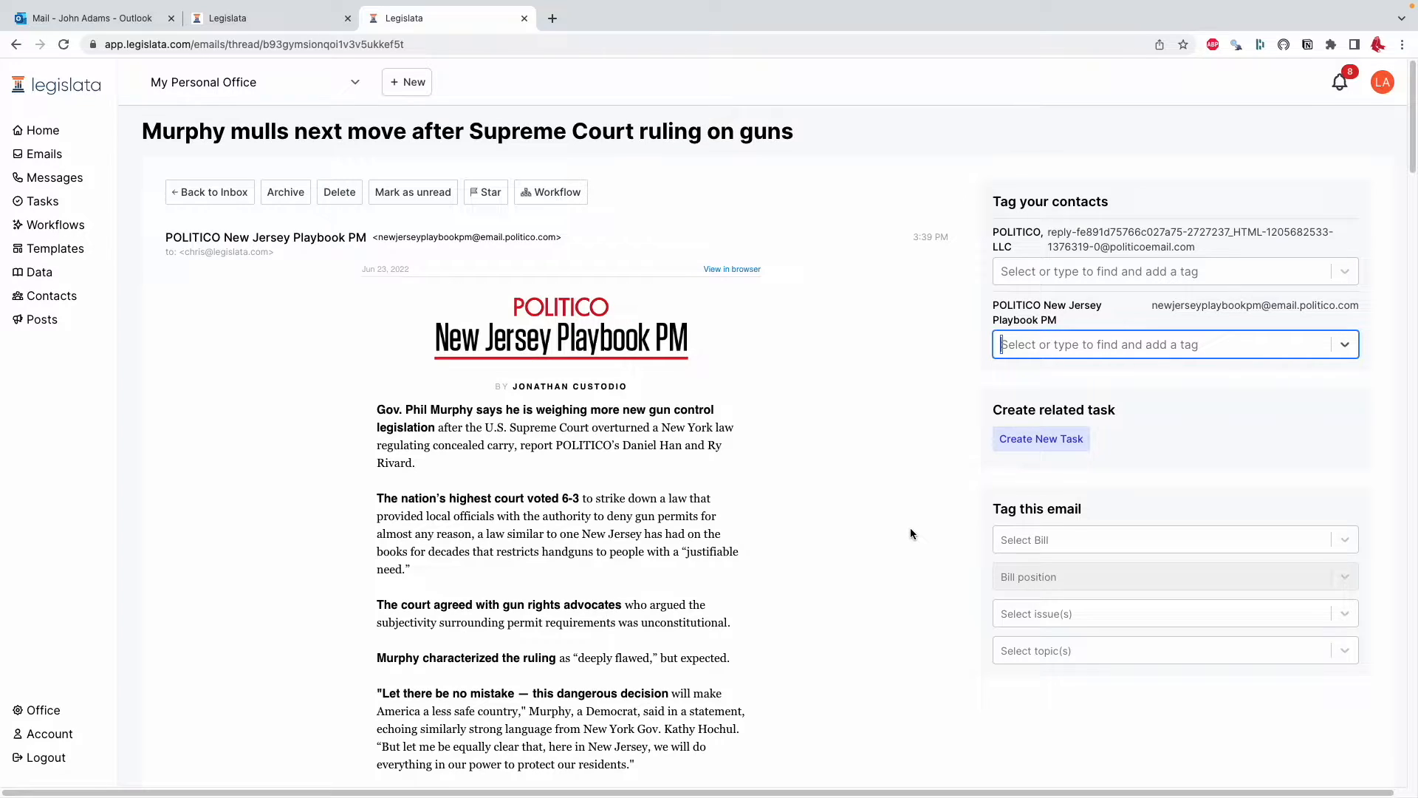
pyautogui.scroll(-15, 872, 484)
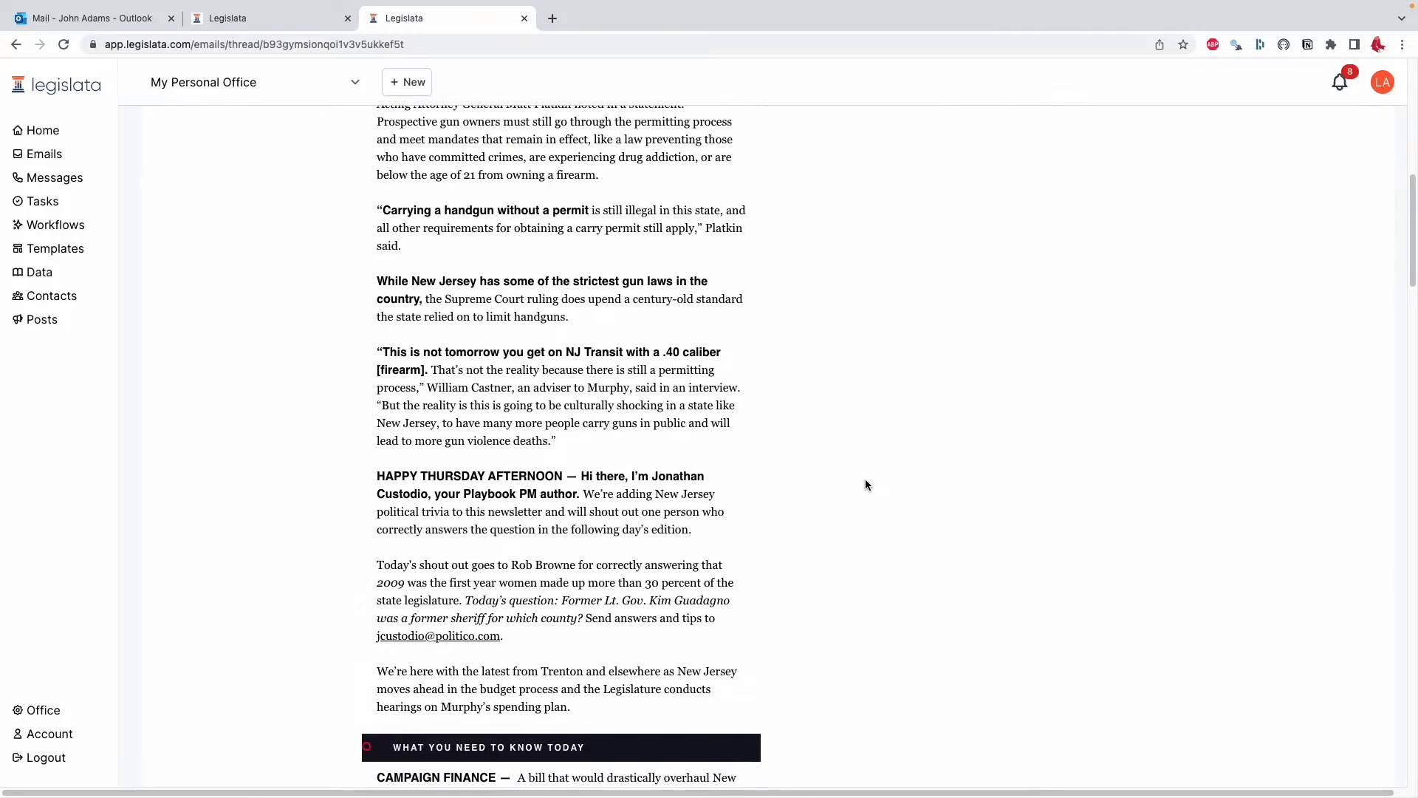
pyautogui.scroll(-20, 866, 484)
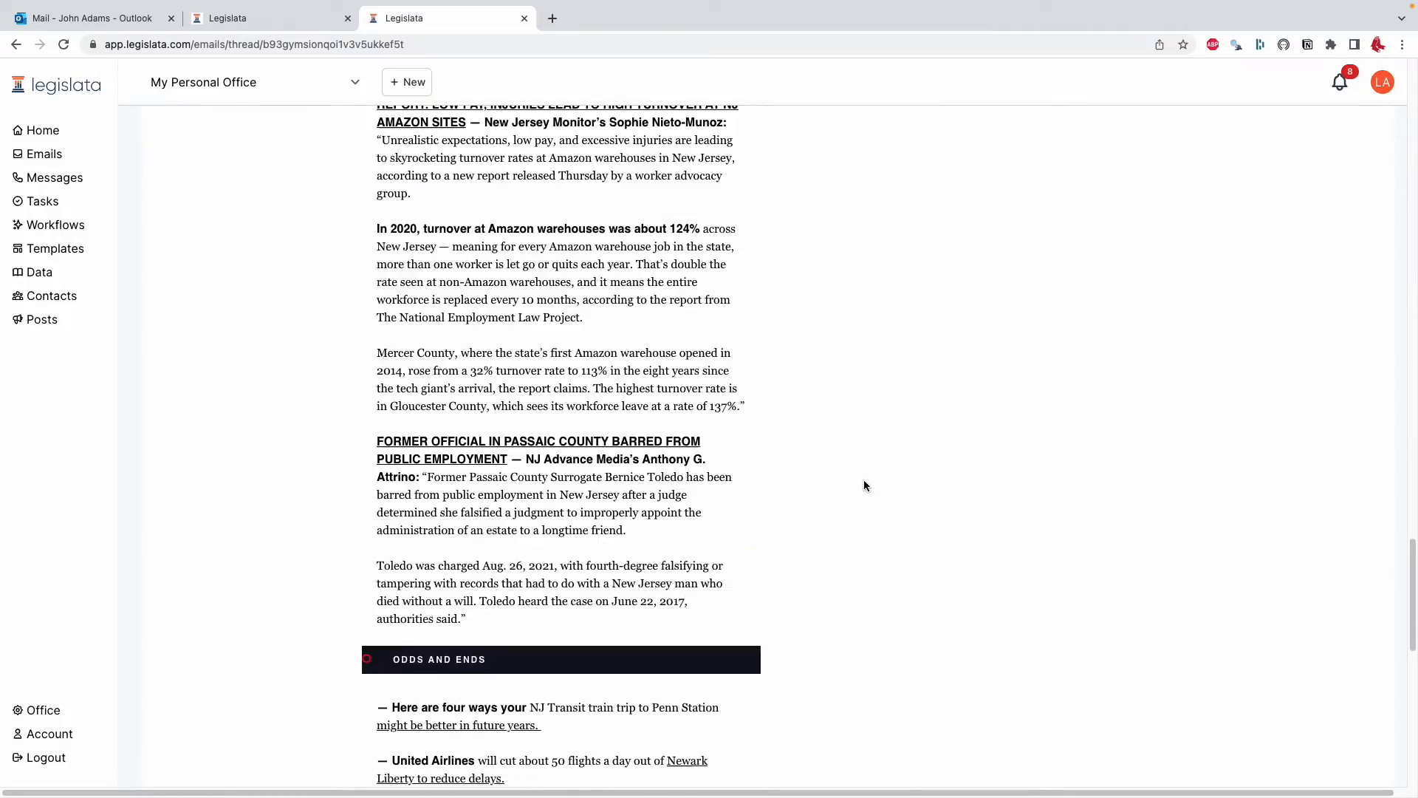
pyautogui.scroll(-5, 865, 484)
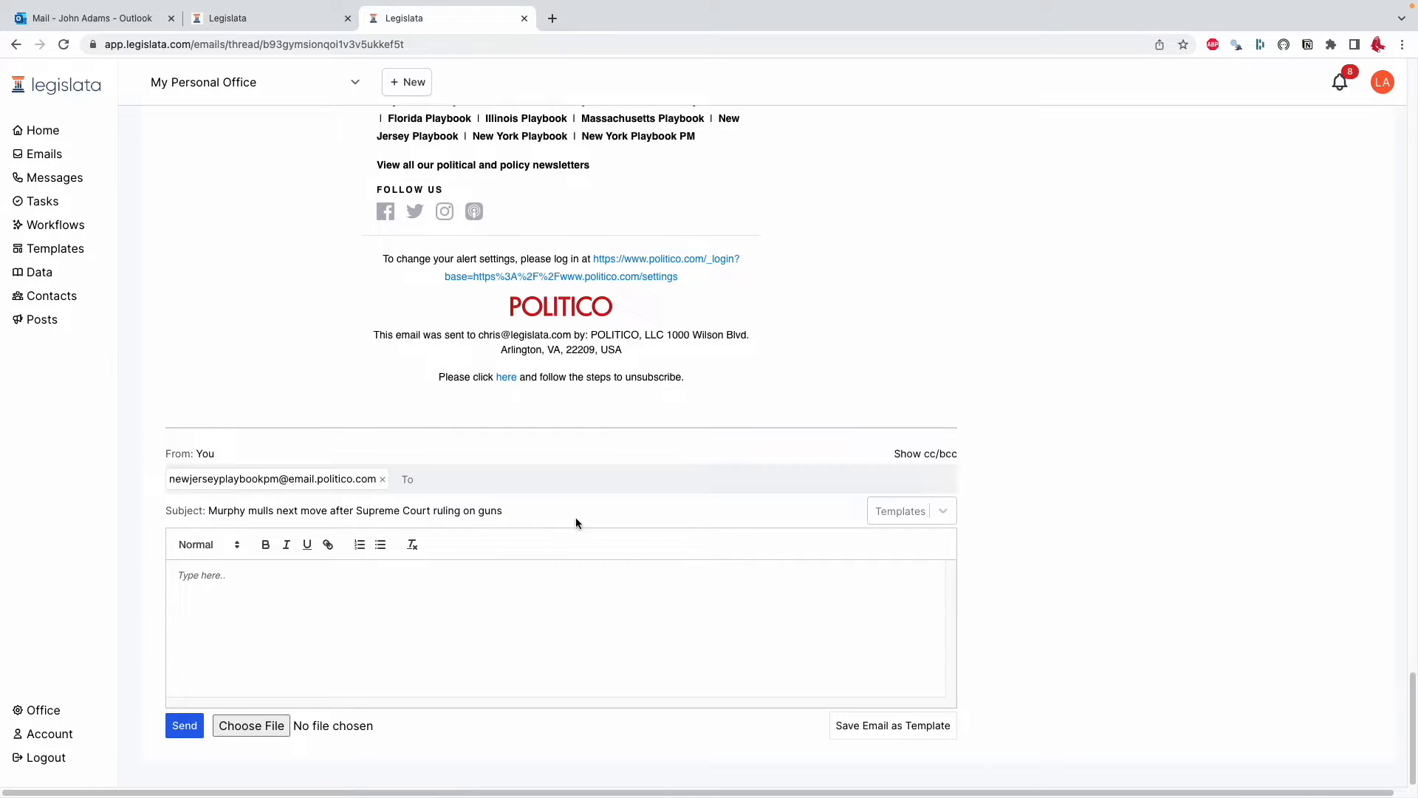
pyautogui.scroll(20, 658, 499)
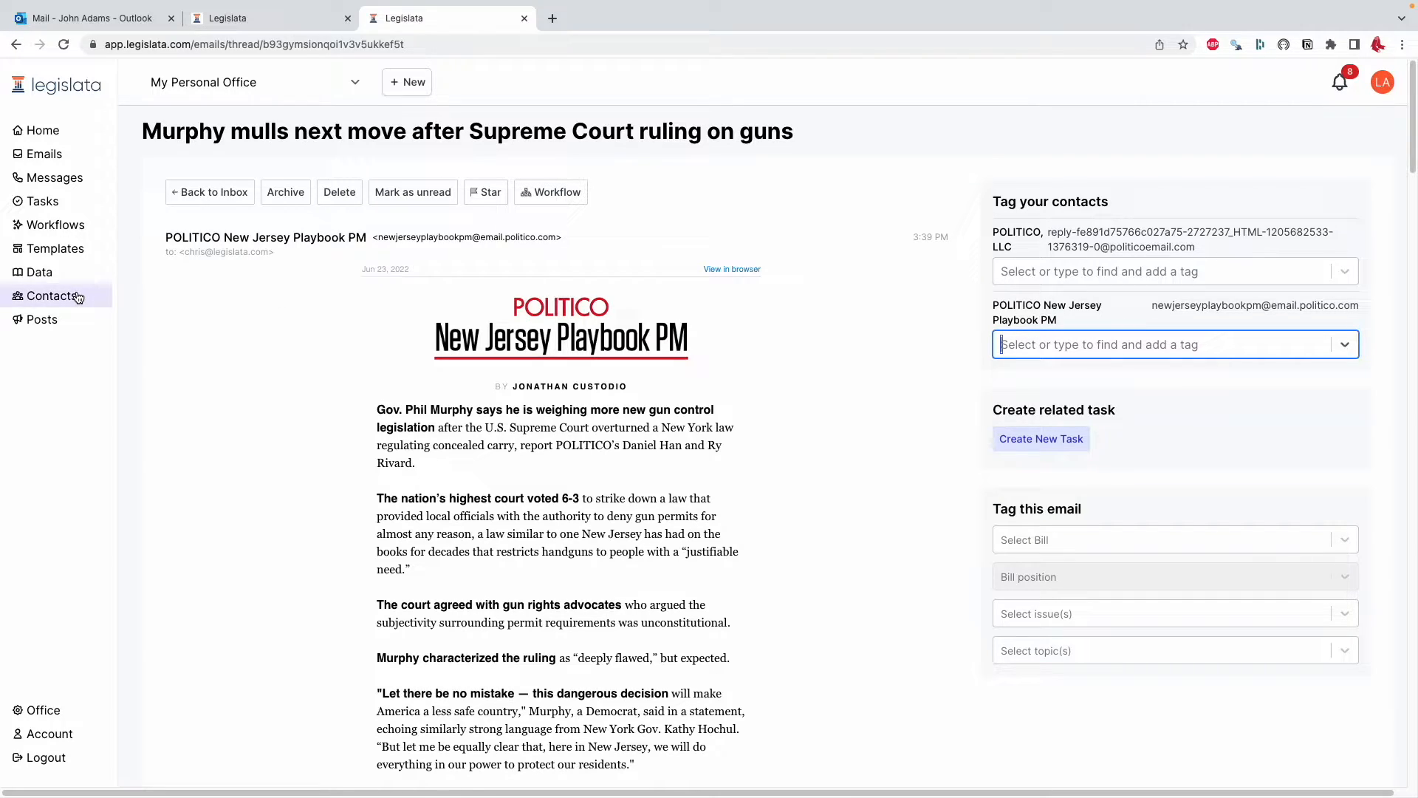
# Tag the POLITICO New Jersey Playbook PM contact with newsletter, councillor and constituent
pyautogui.click(1032, 338)
pyautogui.click(1037, 381)
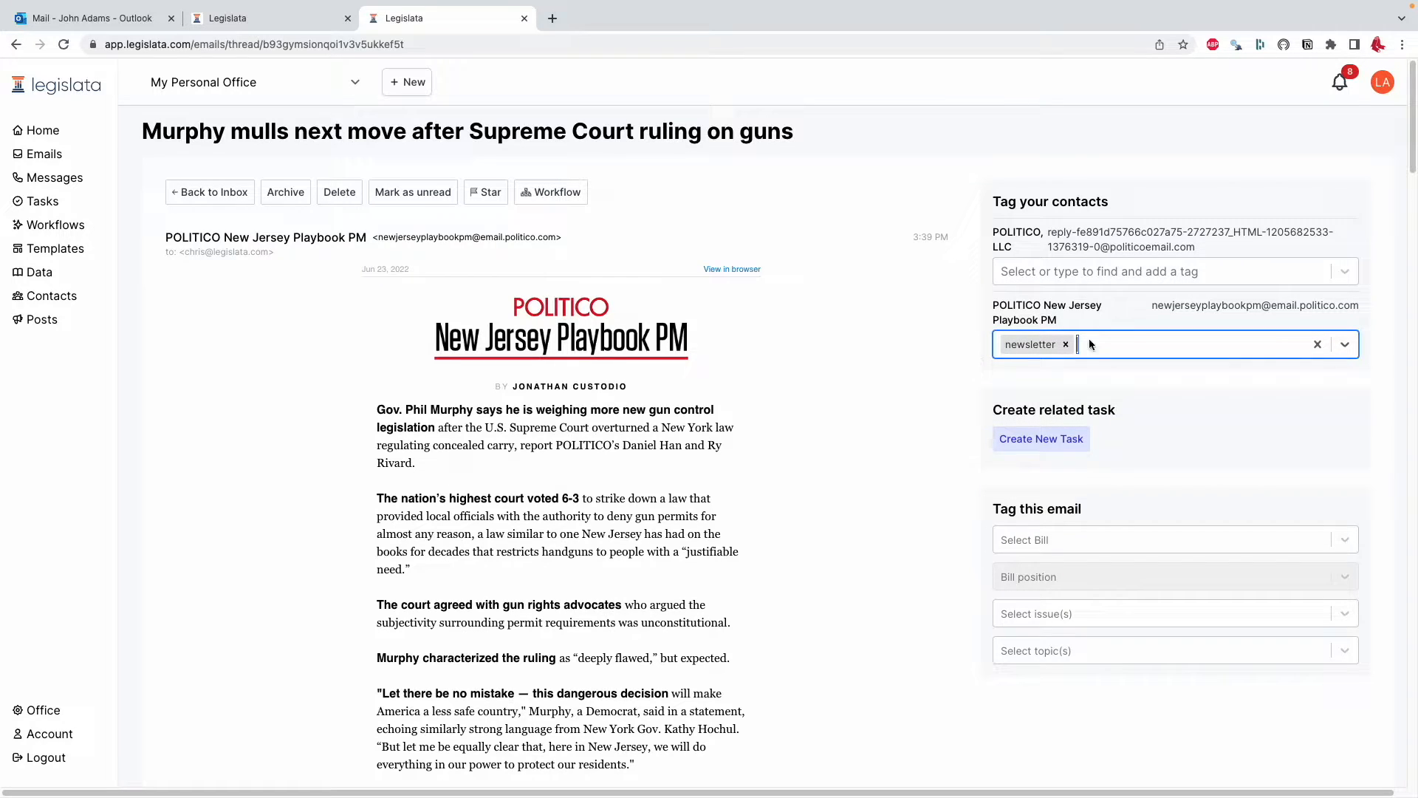
pyautogui.click(1113, 337)
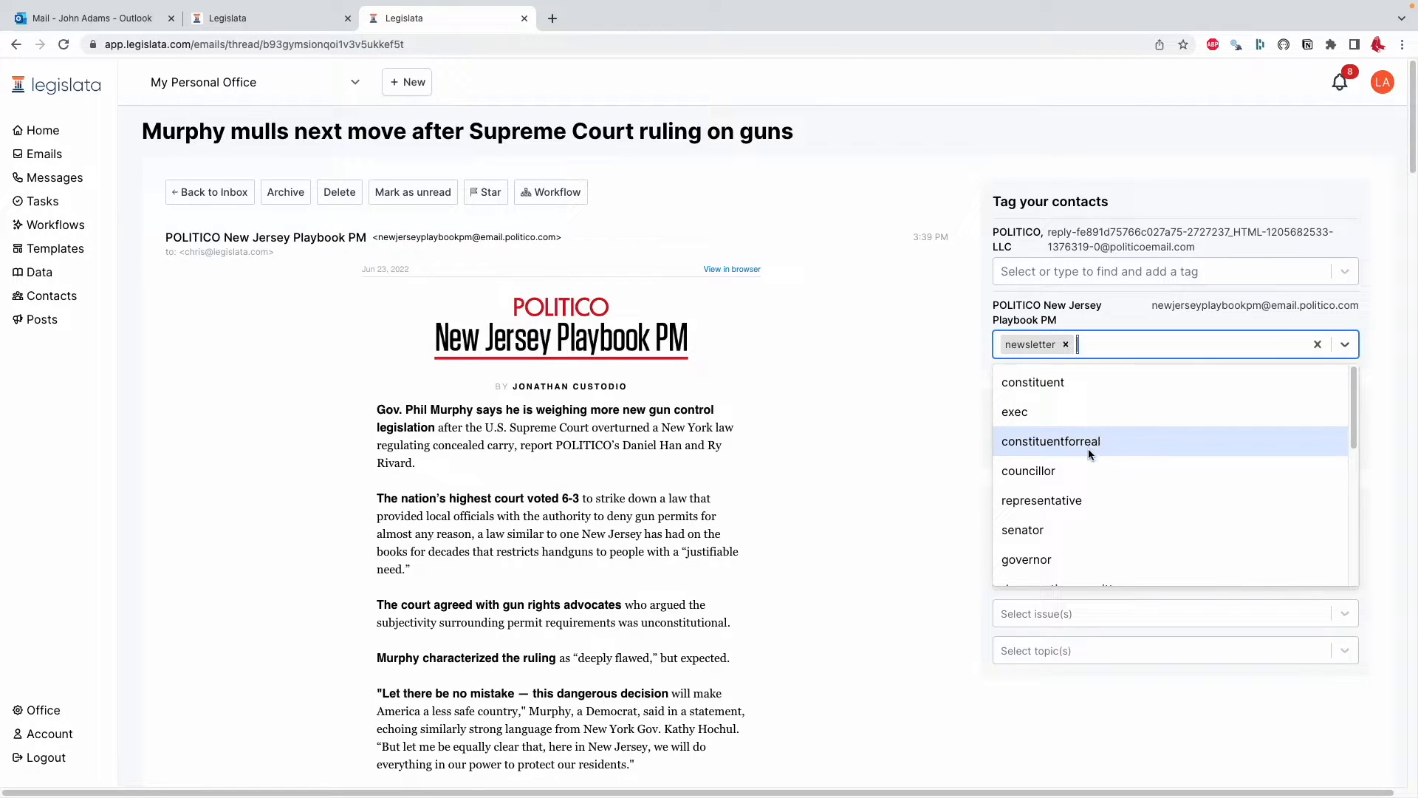
pyautogui.click(1086, 467)
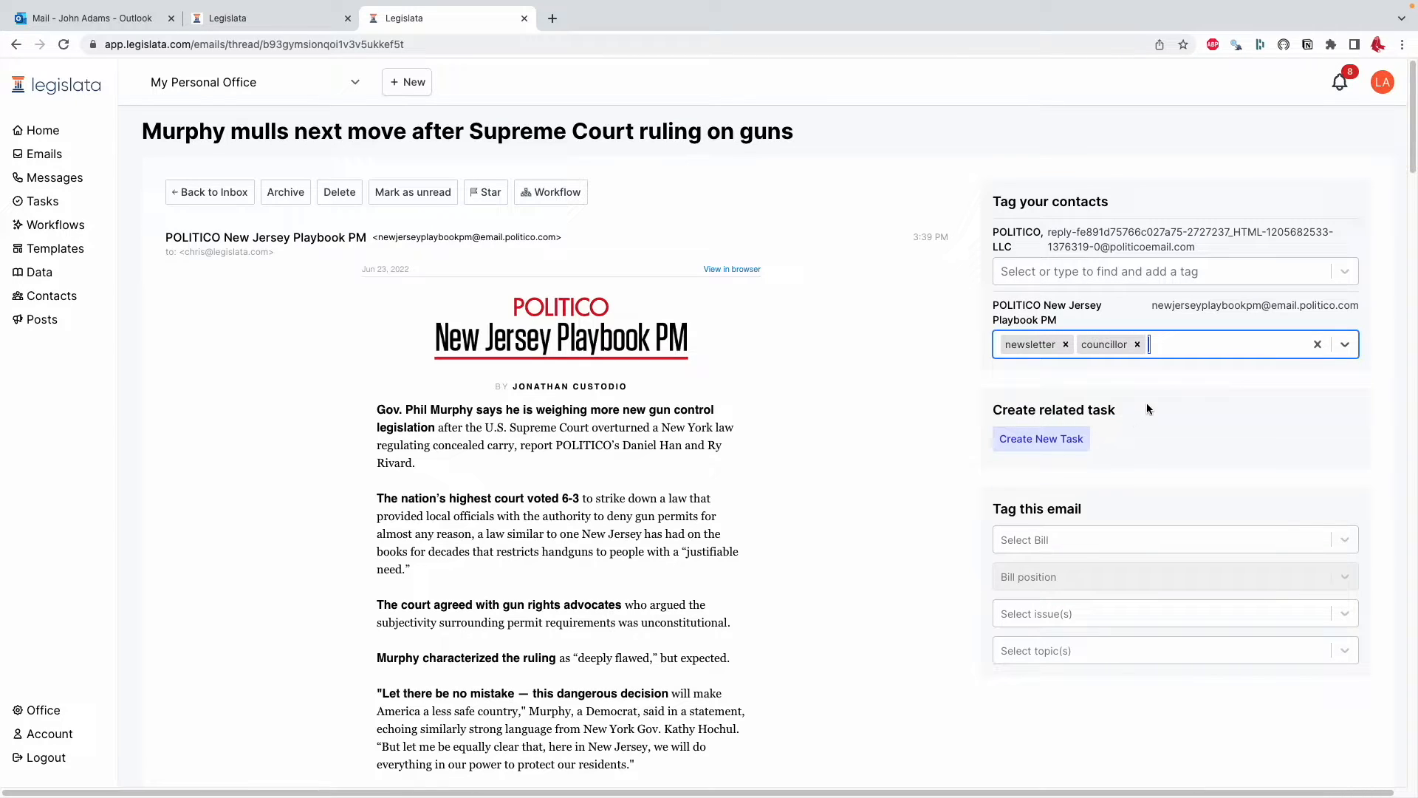
pyautogui.click(1164, 345)
pyautogui.click(1091, 383)
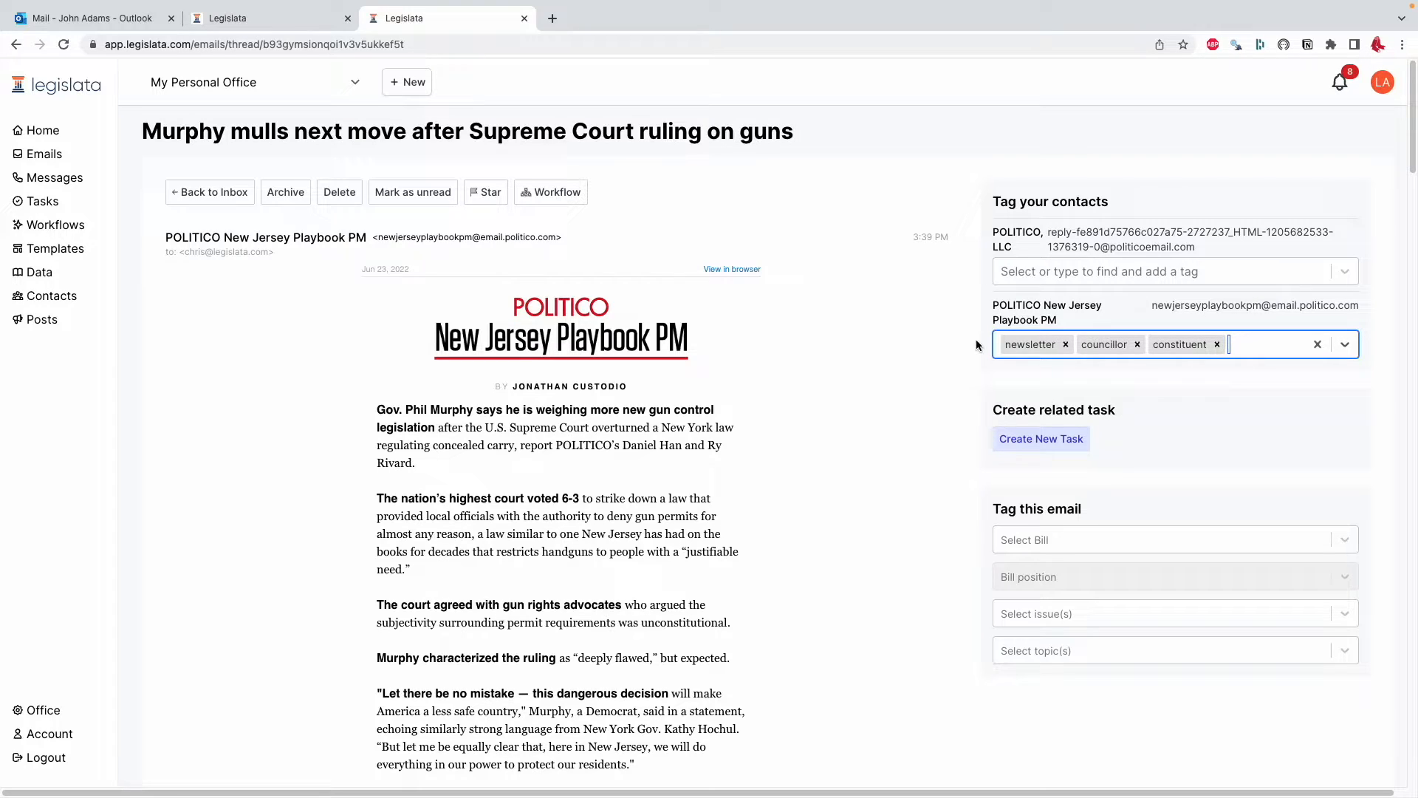
pyautogui.click(976, 317)
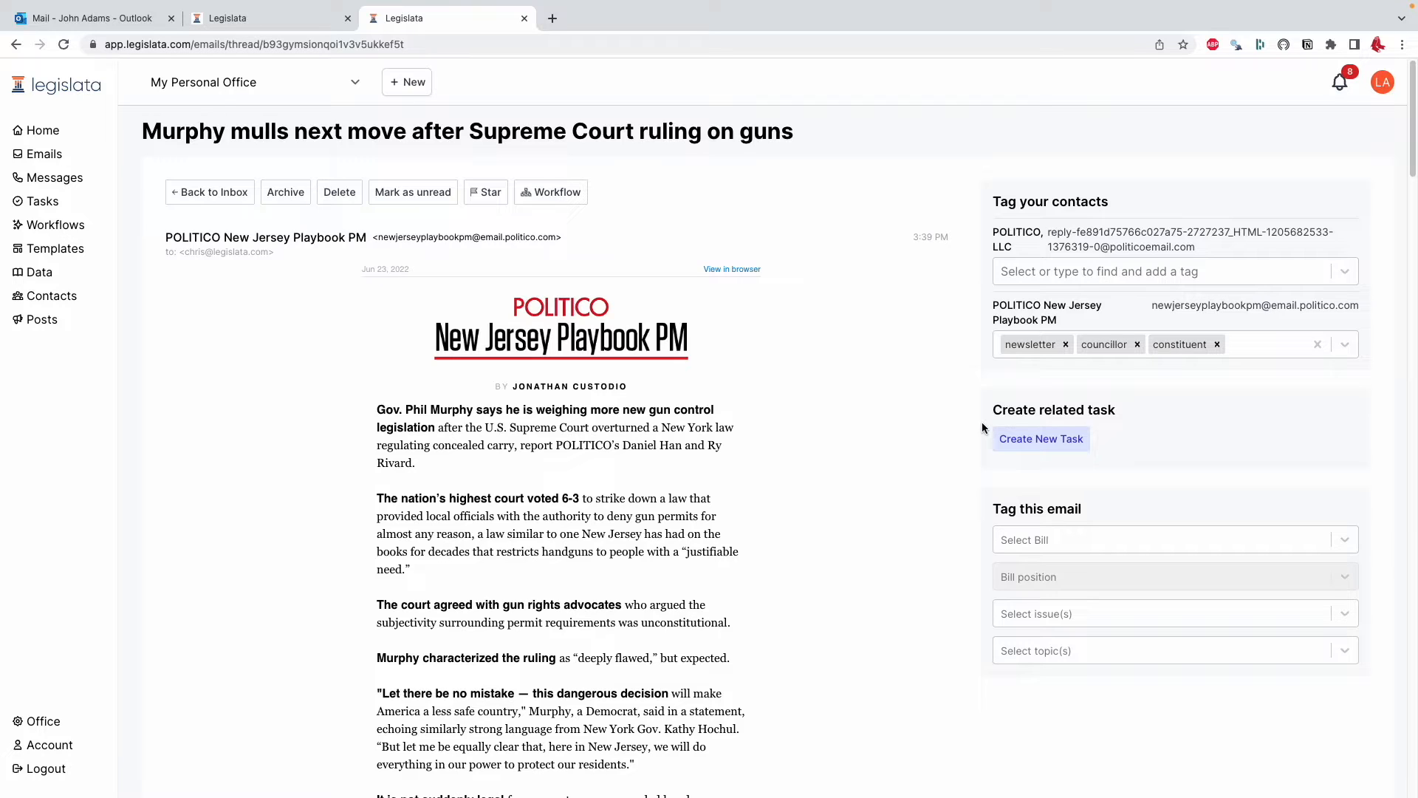
# Create a related task titled "Research NJ laws" with the body "Check out what's in this newsletter"
pyautogui.click(1039, 438)
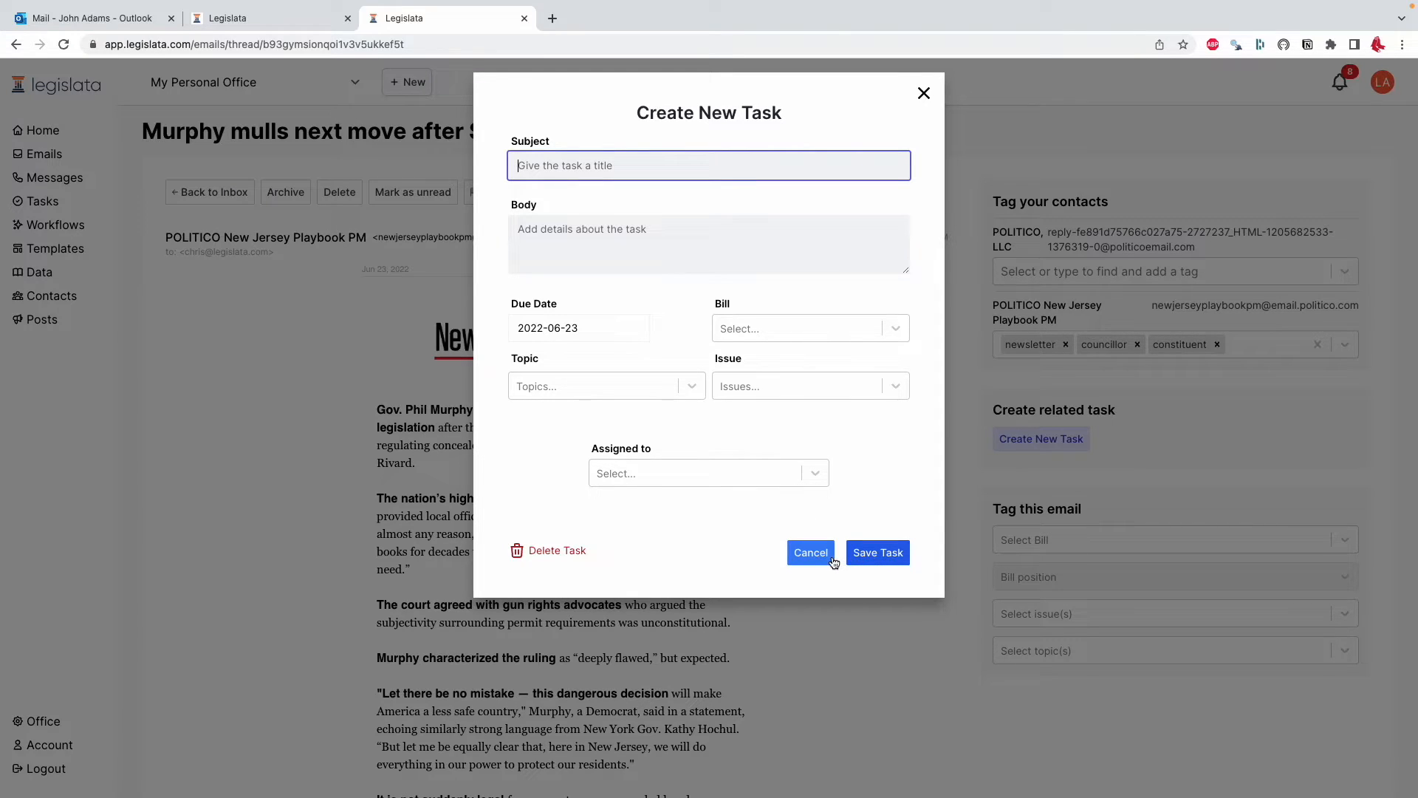
pyautogui.write('R')
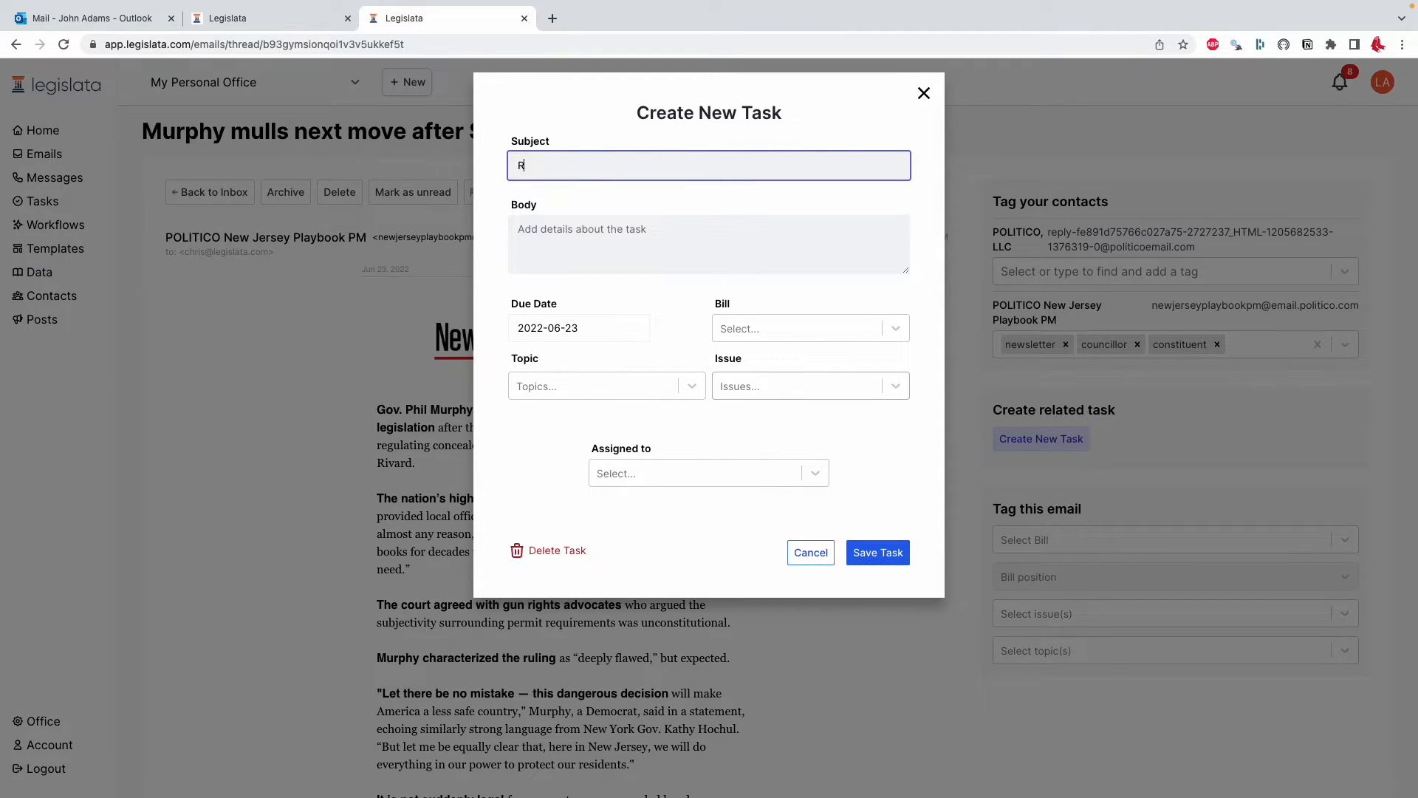
pyautogui.write('esearch NJ laws')
pyautogui.click(616, 234)
pyautogui.write("Check out what;'s ion")
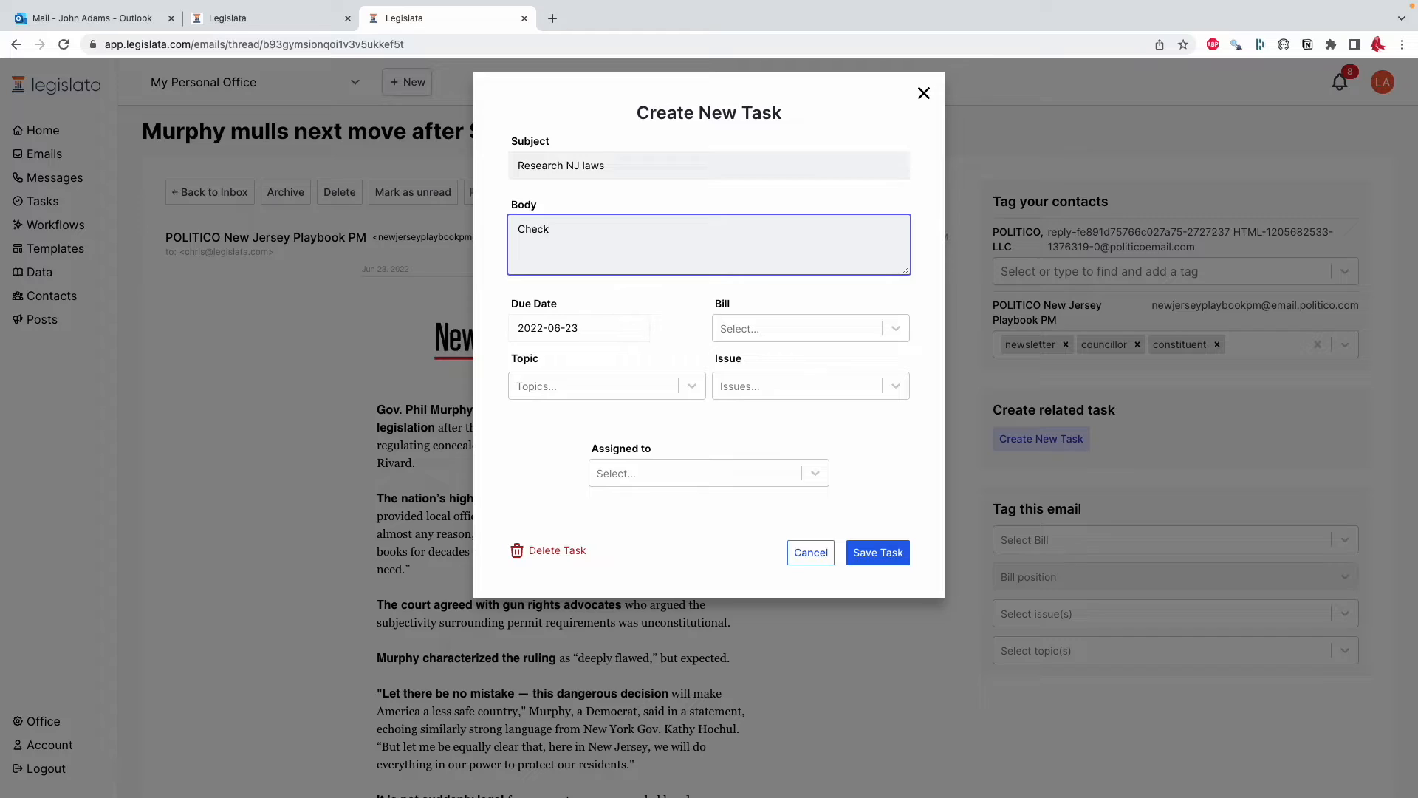
pyautogui.press('BackSpace')
pyautogui.press('BackSpace')
pyautogui.press('BackSpace')
pyautogui.press('BackSpace')
pyautogui.press('BackSpace')
pyautogui.press('BackSpace')
pyautogui.write('in this newsletter')
pyautogui.click(884, 559)
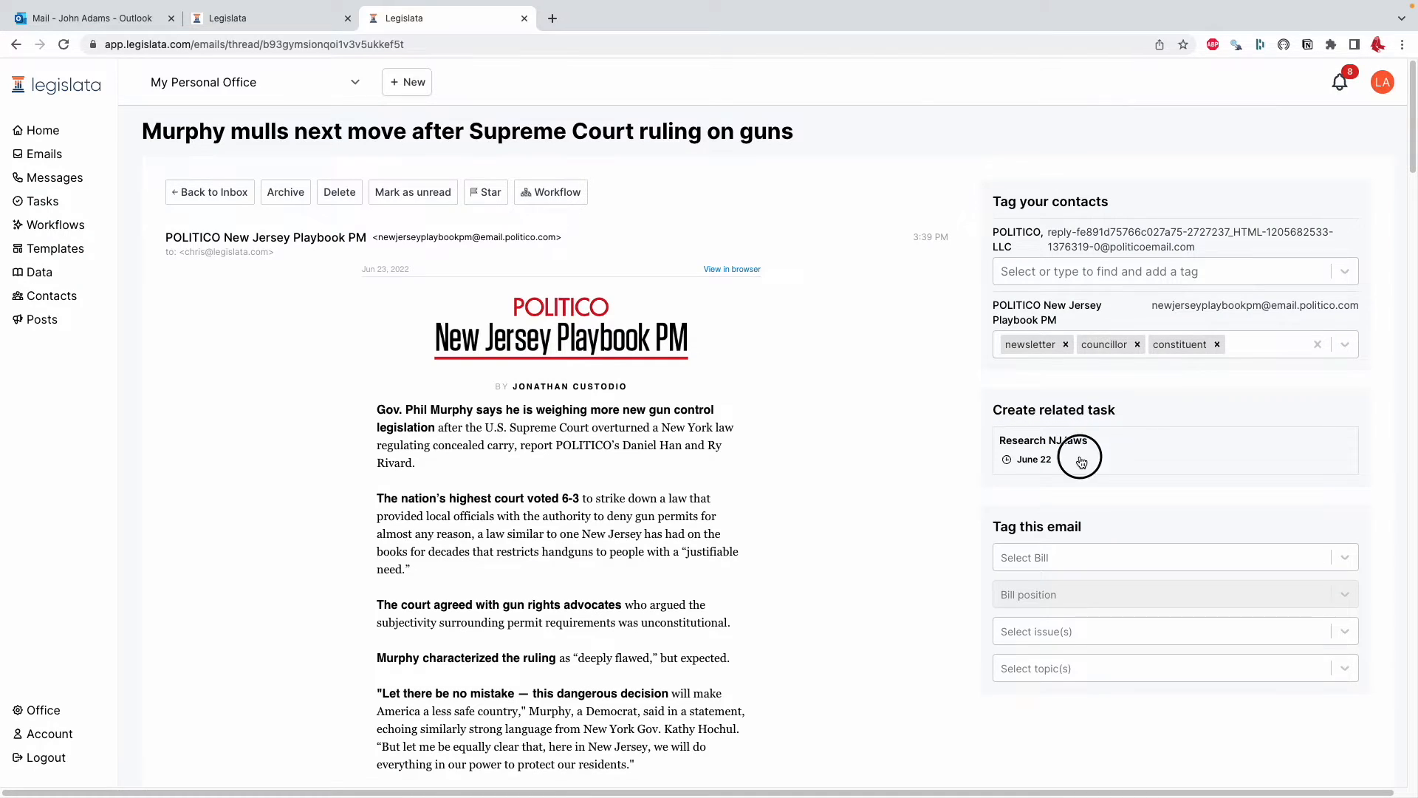
# Open the new Research NJ laws task to review its details, then close it
pyautogui.click(1005, 443)
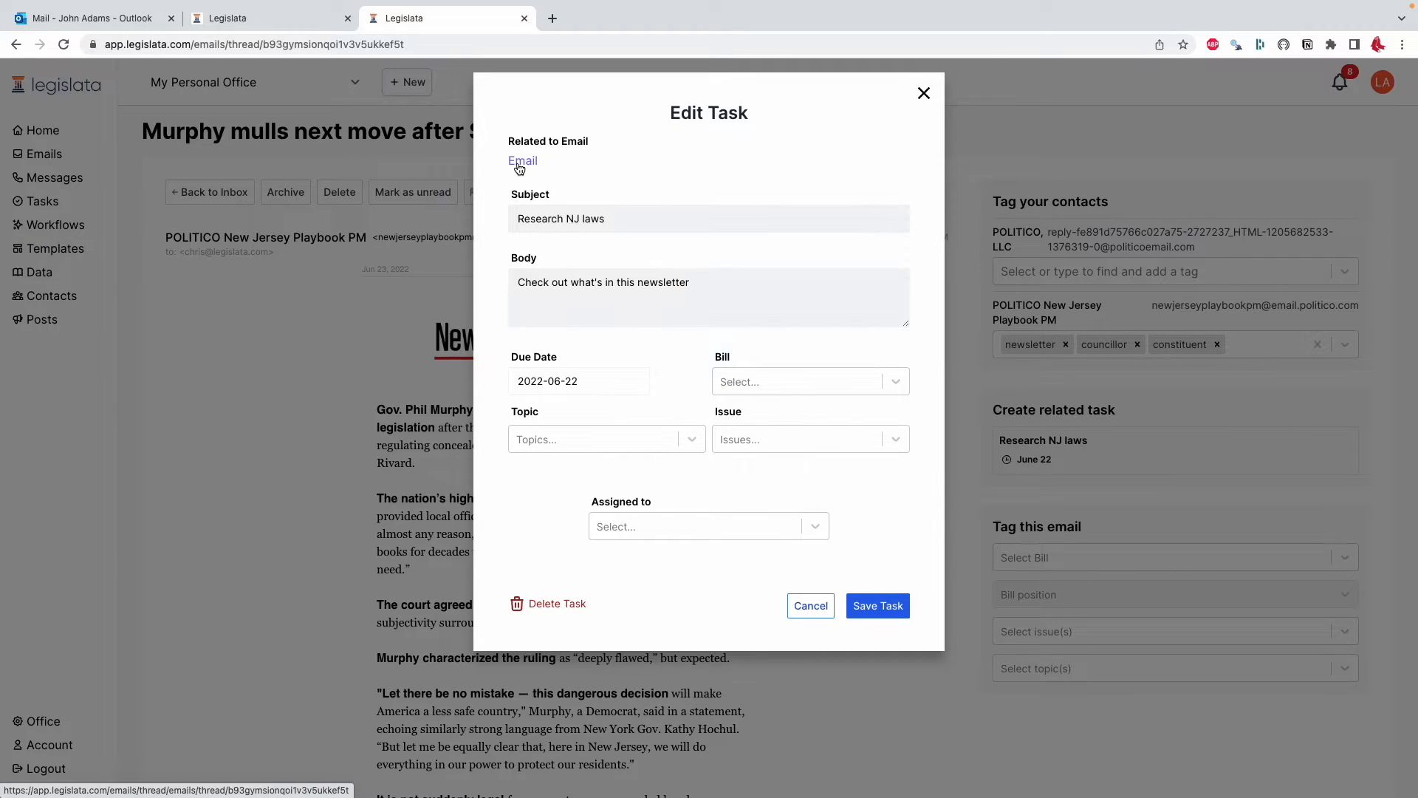
pyautogui.click(415, 352)
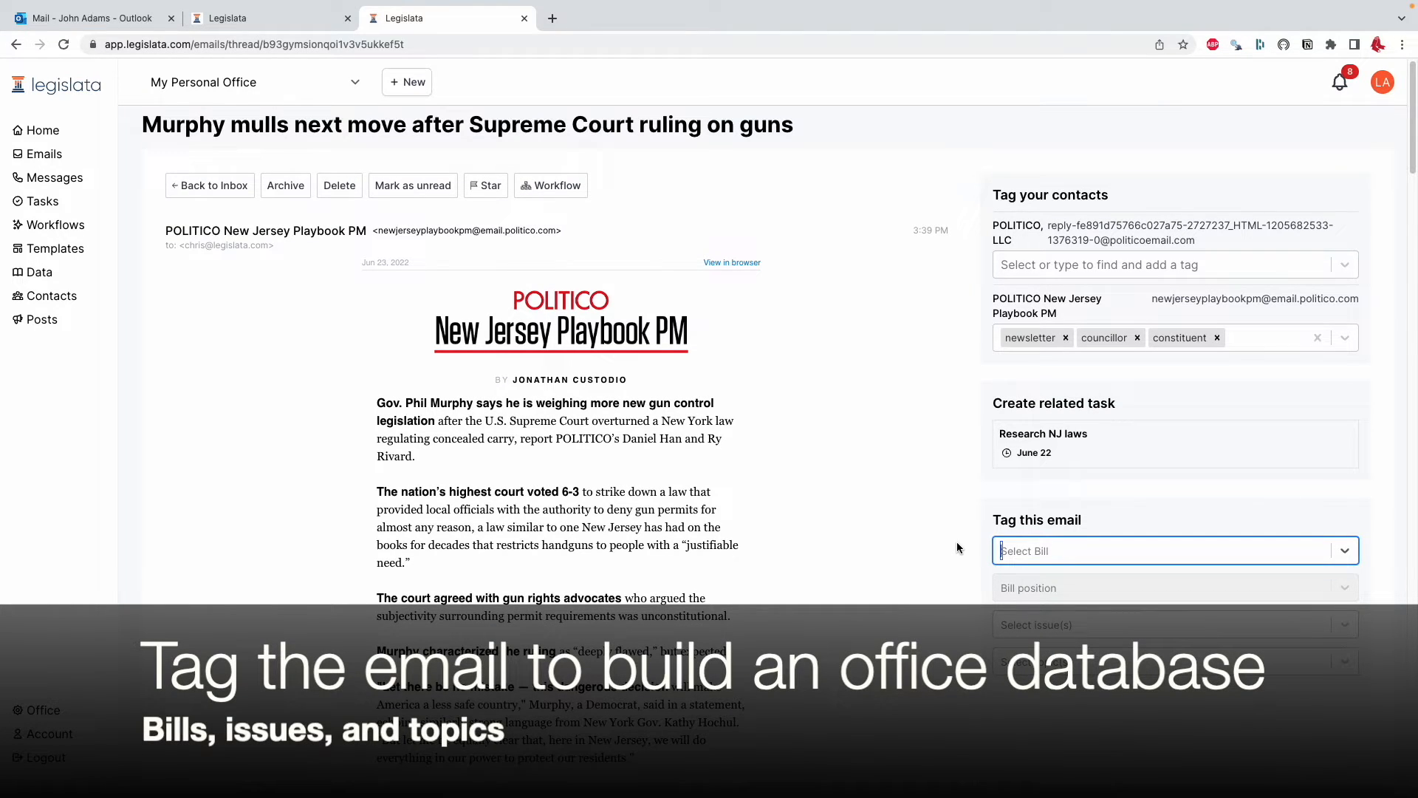
# Tag the email with bill H4313: Pensacola Humane Society Help Team and a Strong Support position
pyautogui.click(1003, 552)
pyautogui.click(1043, 589)
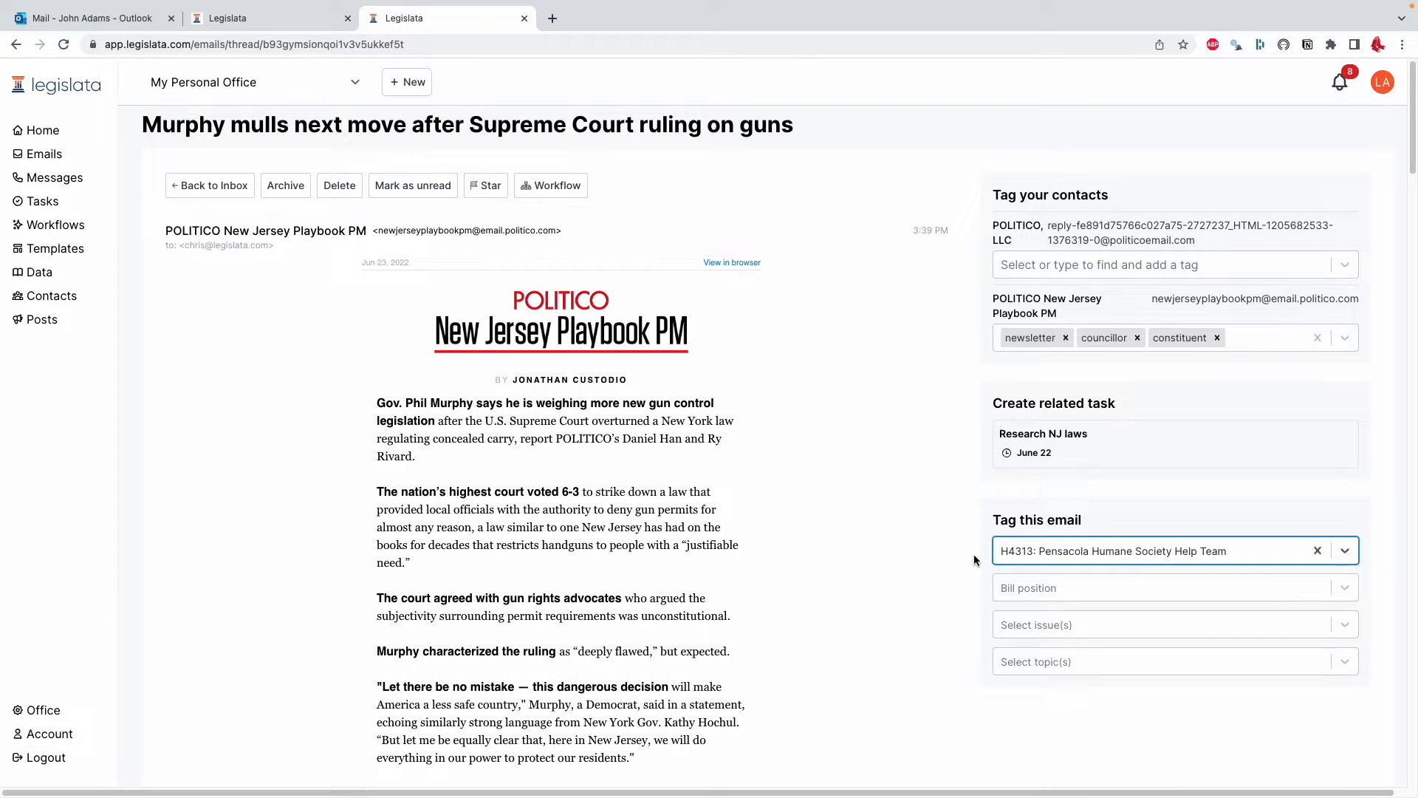
pyautogui.click(1028, 589)
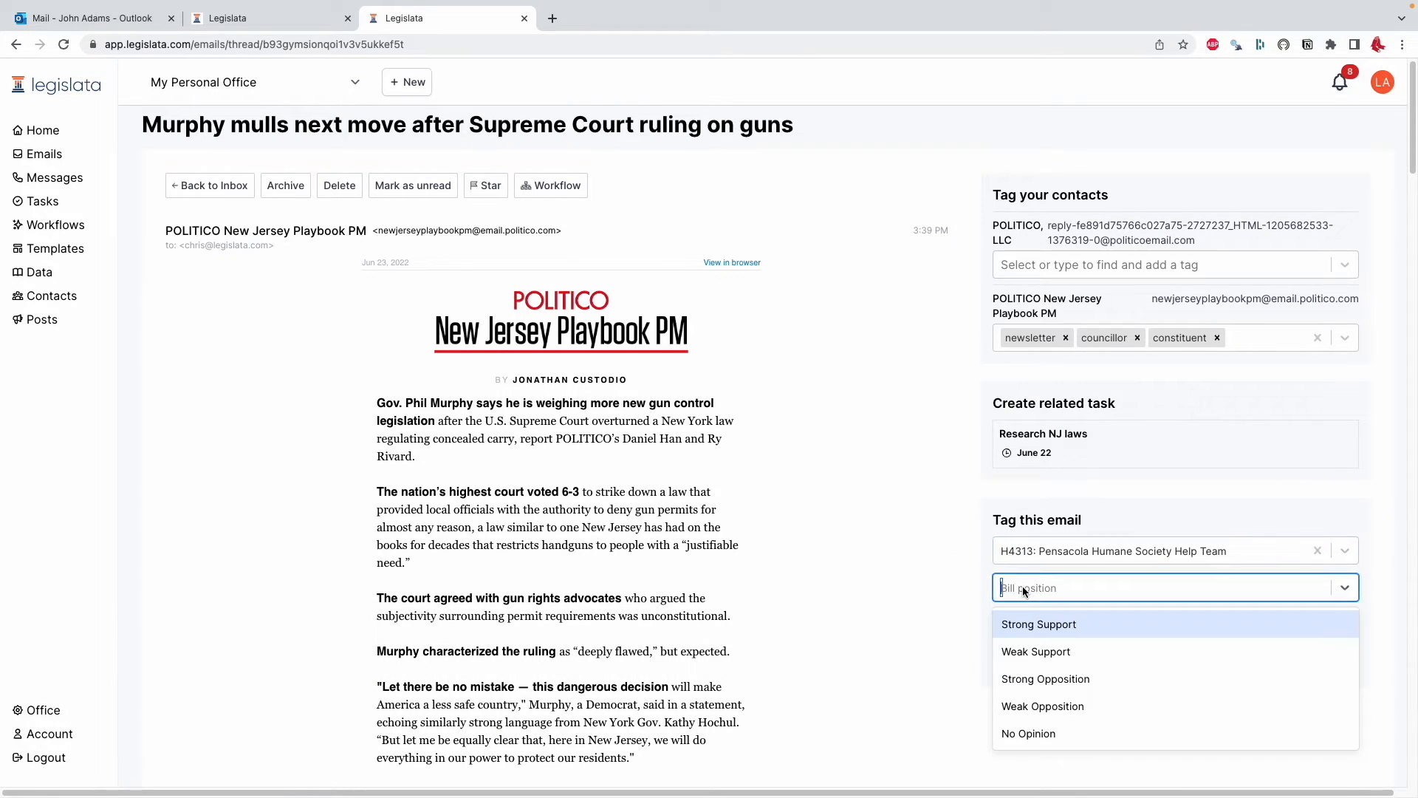
pyautogui.click(1030, 624)
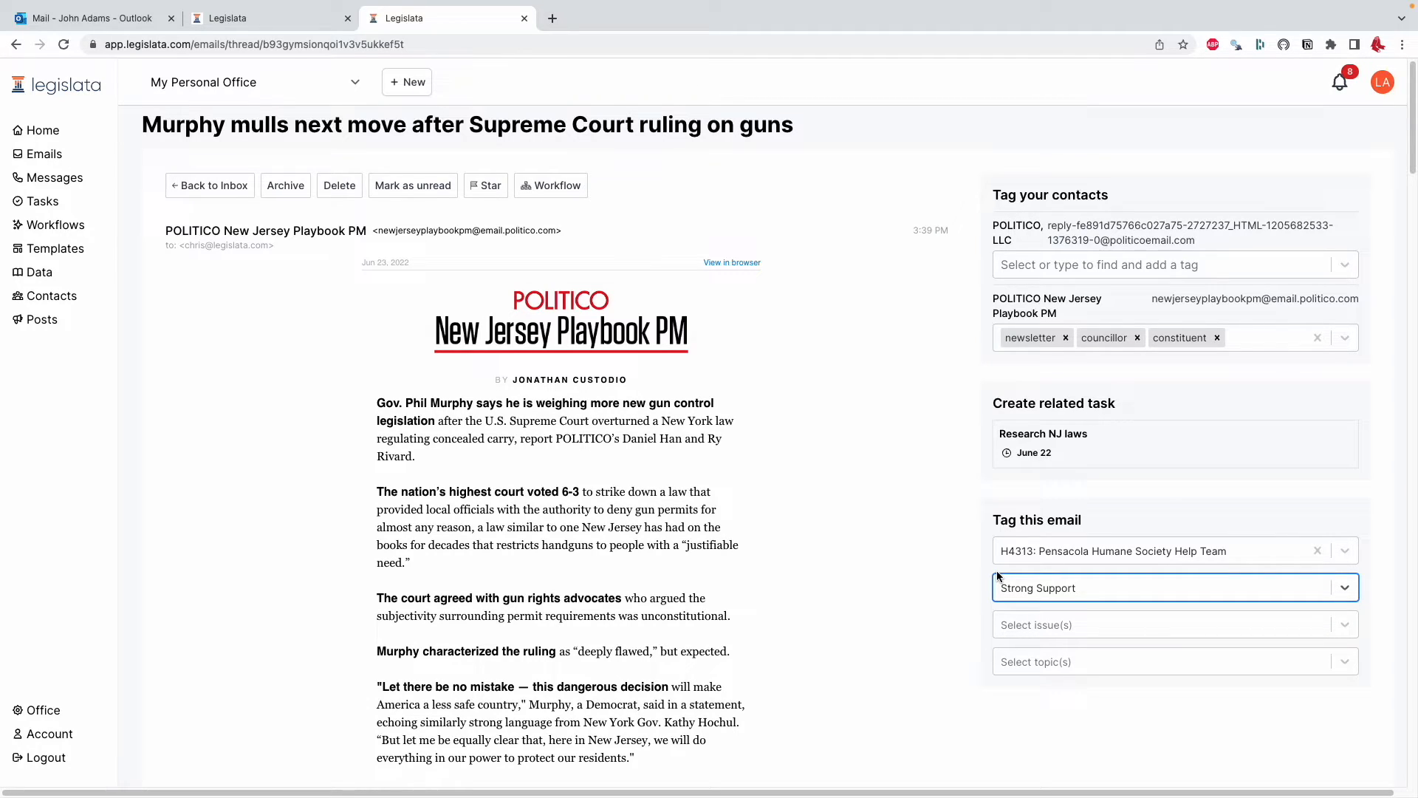
pyautogui.click(986, 569)
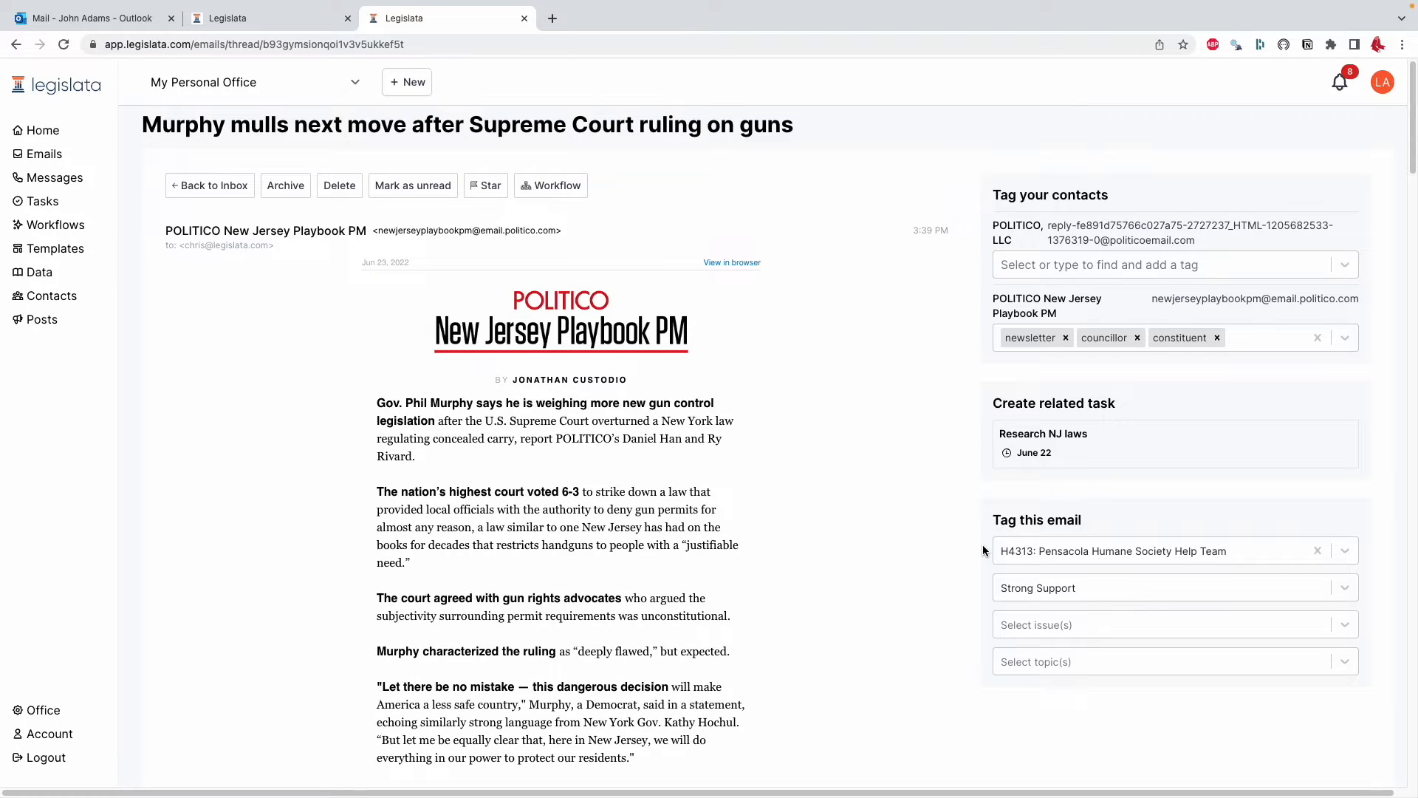
# Tag the email with the Cities issue and pick a topic
pyautogui.click(1035, 617)
pyautogui.click(1034, 619)
pyautogui.click(1043, 591)
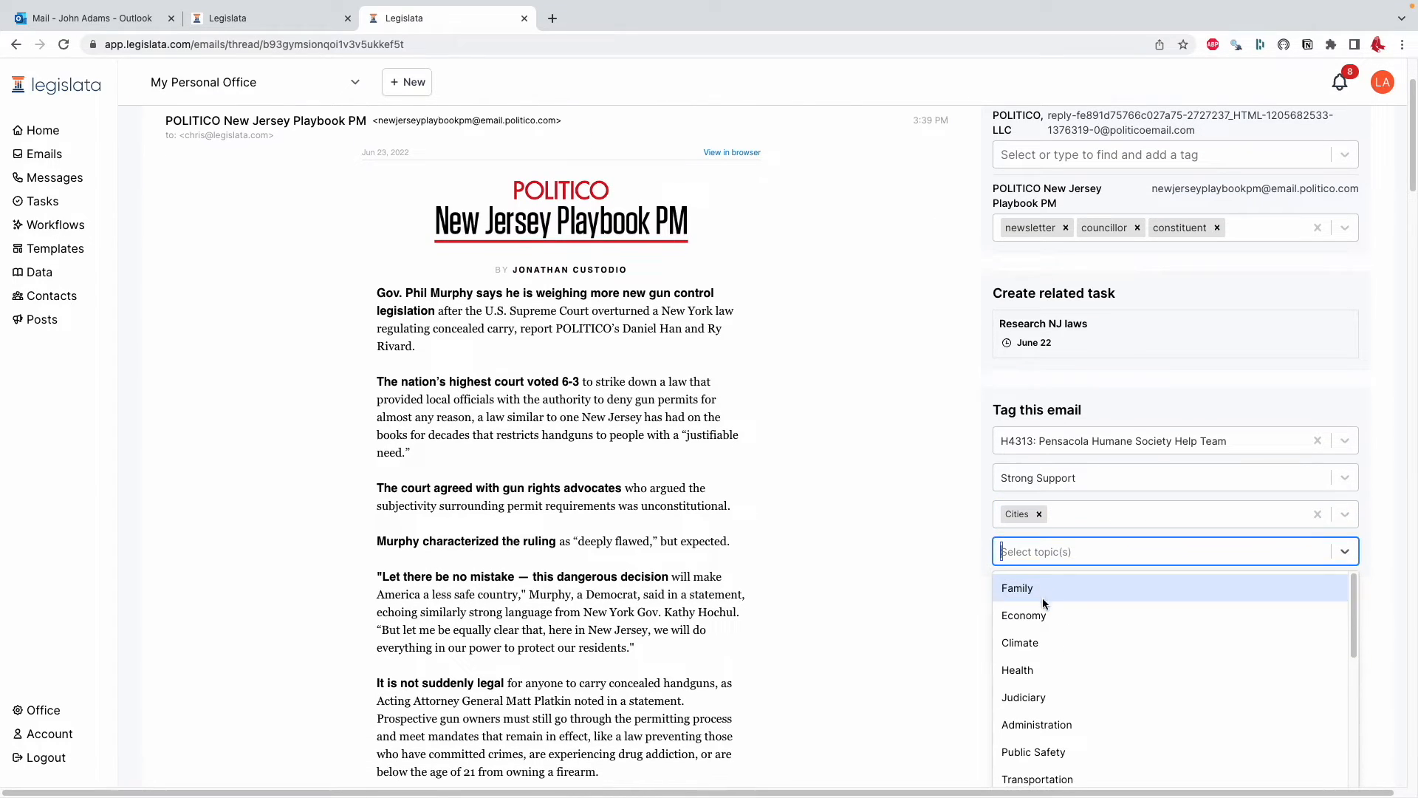
pyautogui.click(1045, 631)
# Apply the Garbage pickup template to the reply at the bottom of the email
pyautogui.scroll(-20, 963, 585)
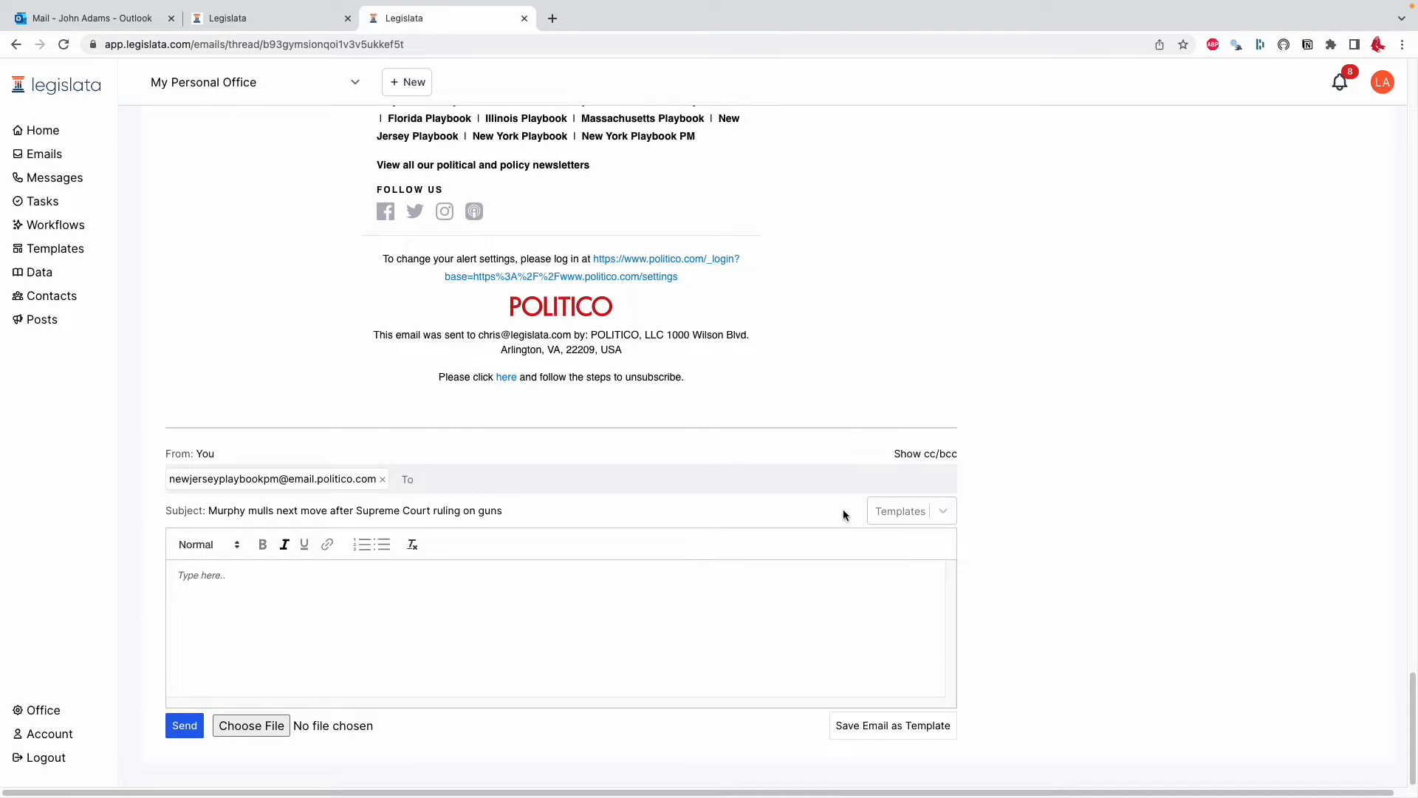
pyautogui.click(884, 510)
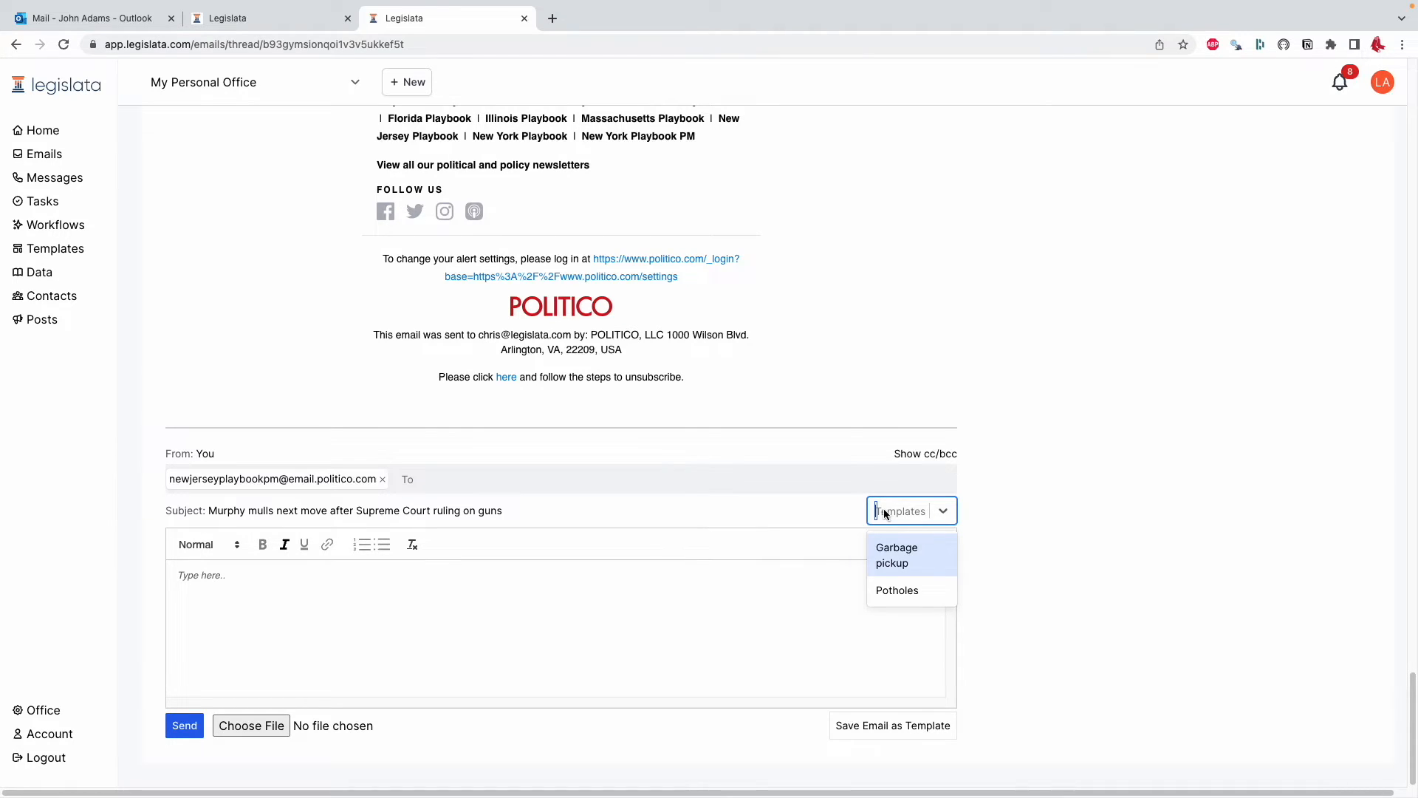
pyautogui.click(889, 557)
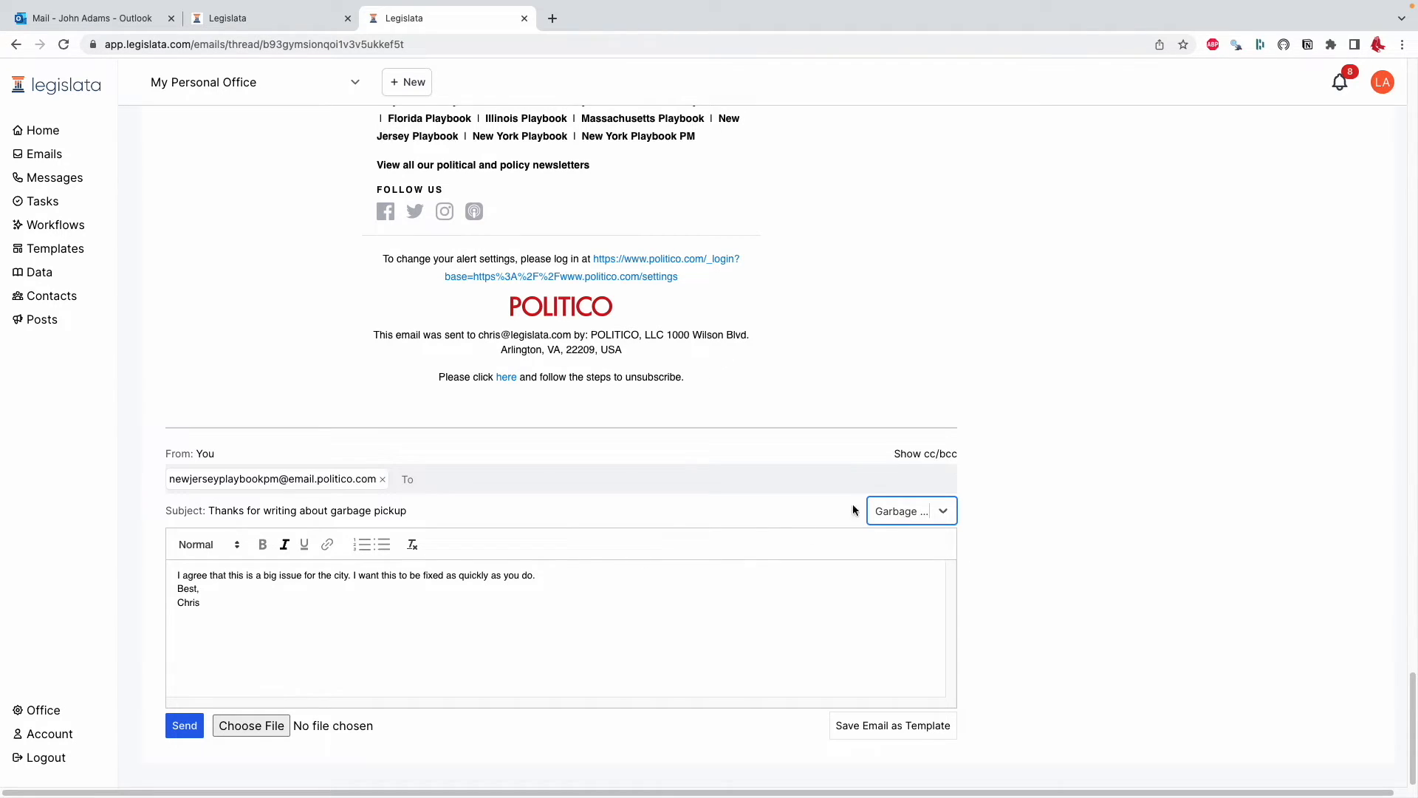
# Browse the email templates list and open the Unemployment Check Missing workflow to review its actions
pyautogui.click(102, 244)
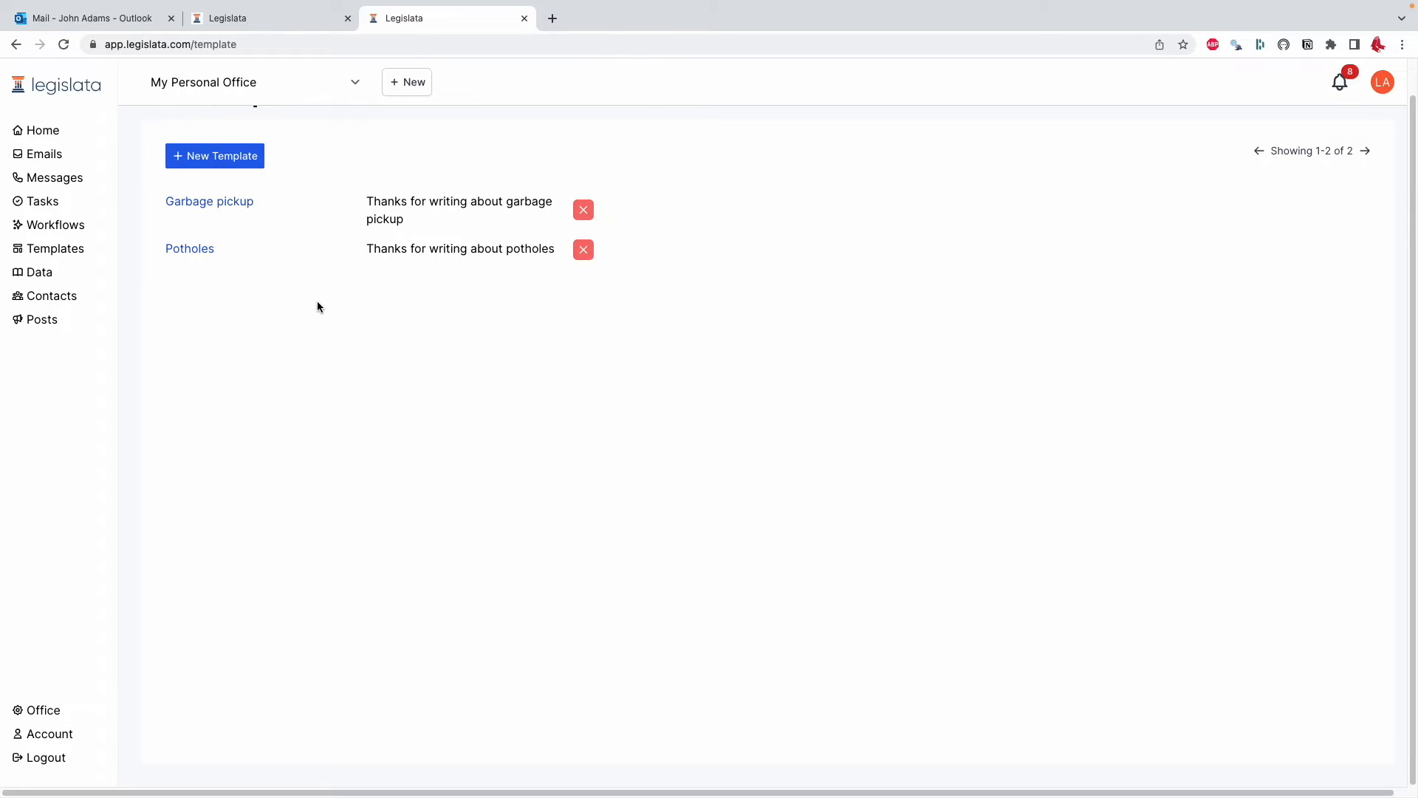
pyautogui.hotkey('alt', 'Left')
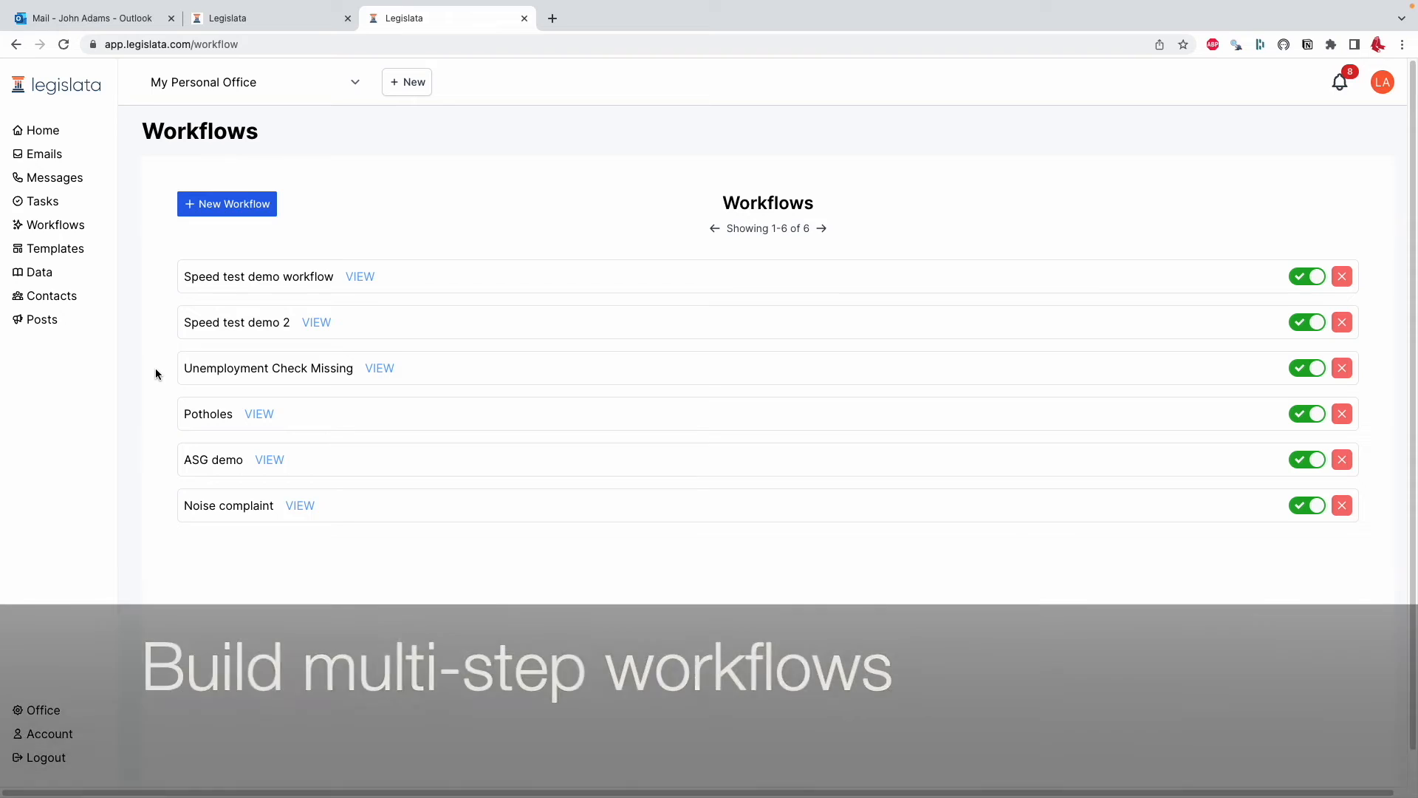
pyautogui.click(374, 374)
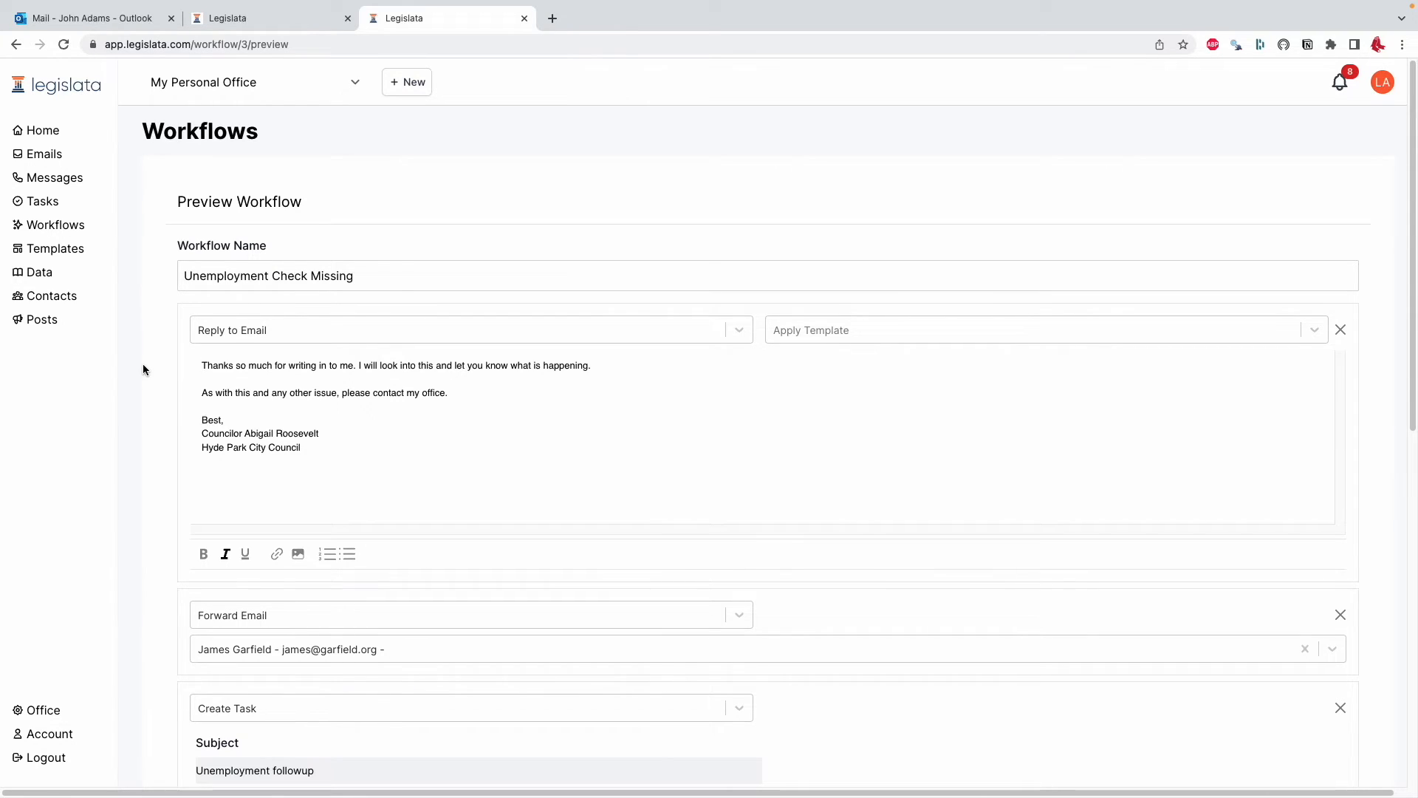
pyautogui.scroll(-3, 145, 384)
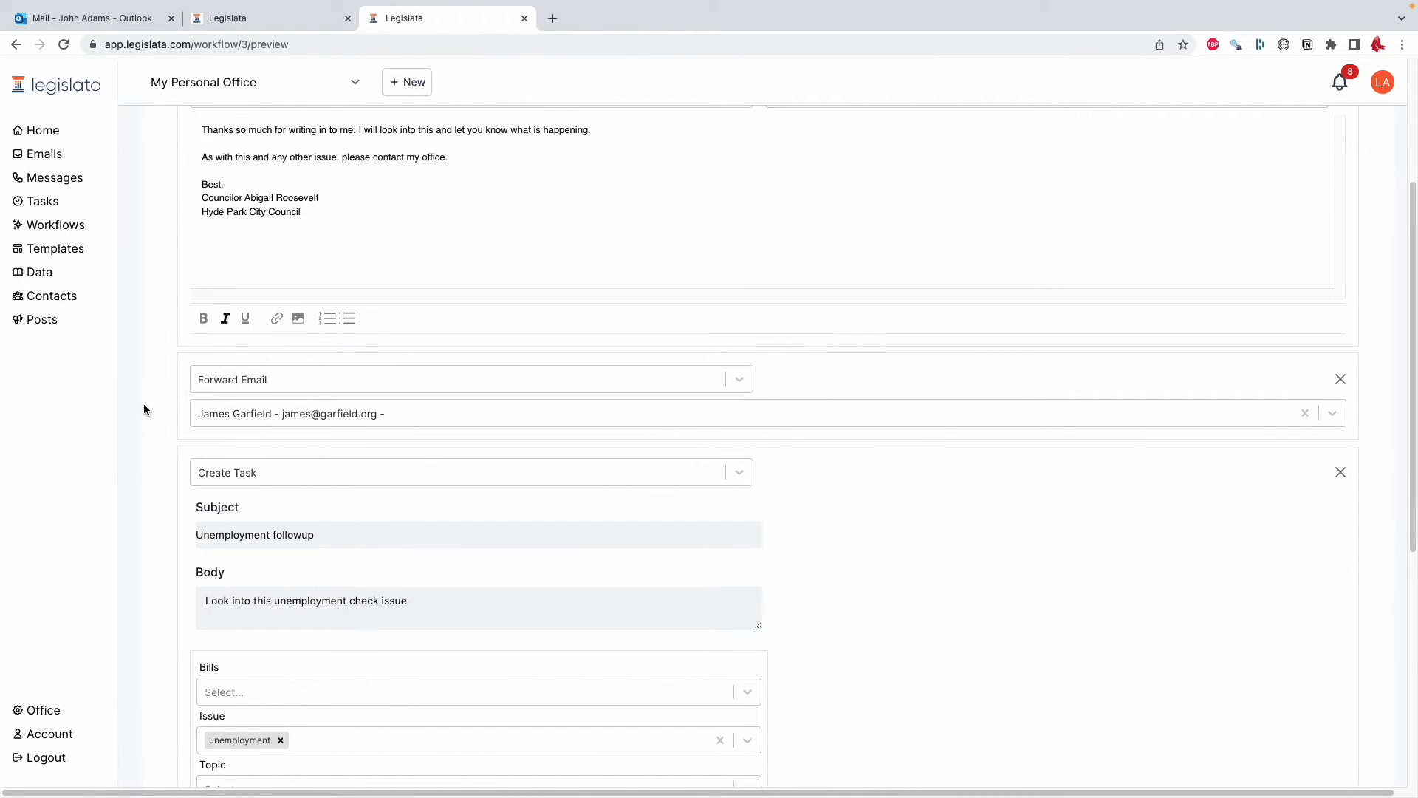
# Review the workflow's Forward Email, Create Task and Log Email actions
pyautogui.scroll(-3, 143, 403)
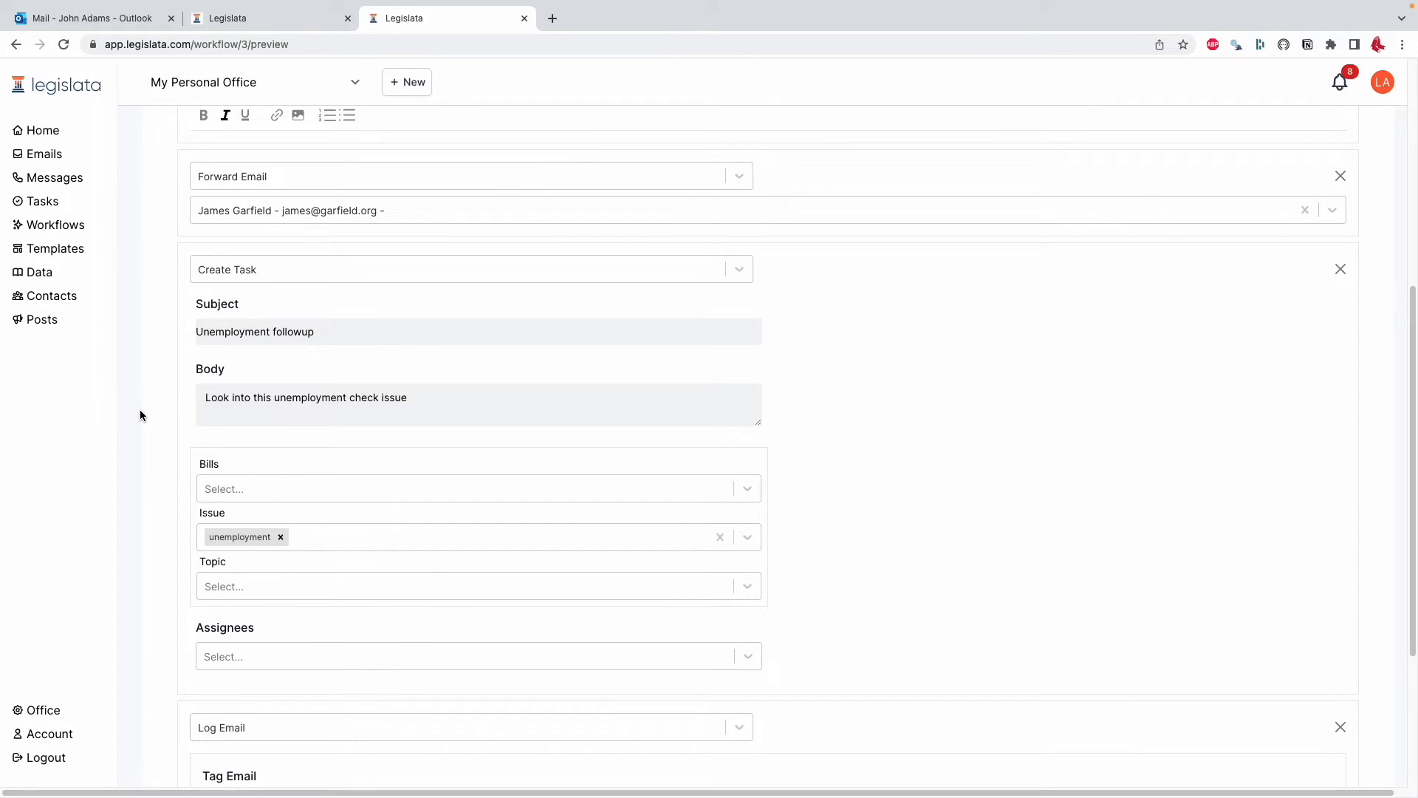
pyautogui.scroll(-1, 140, 415)
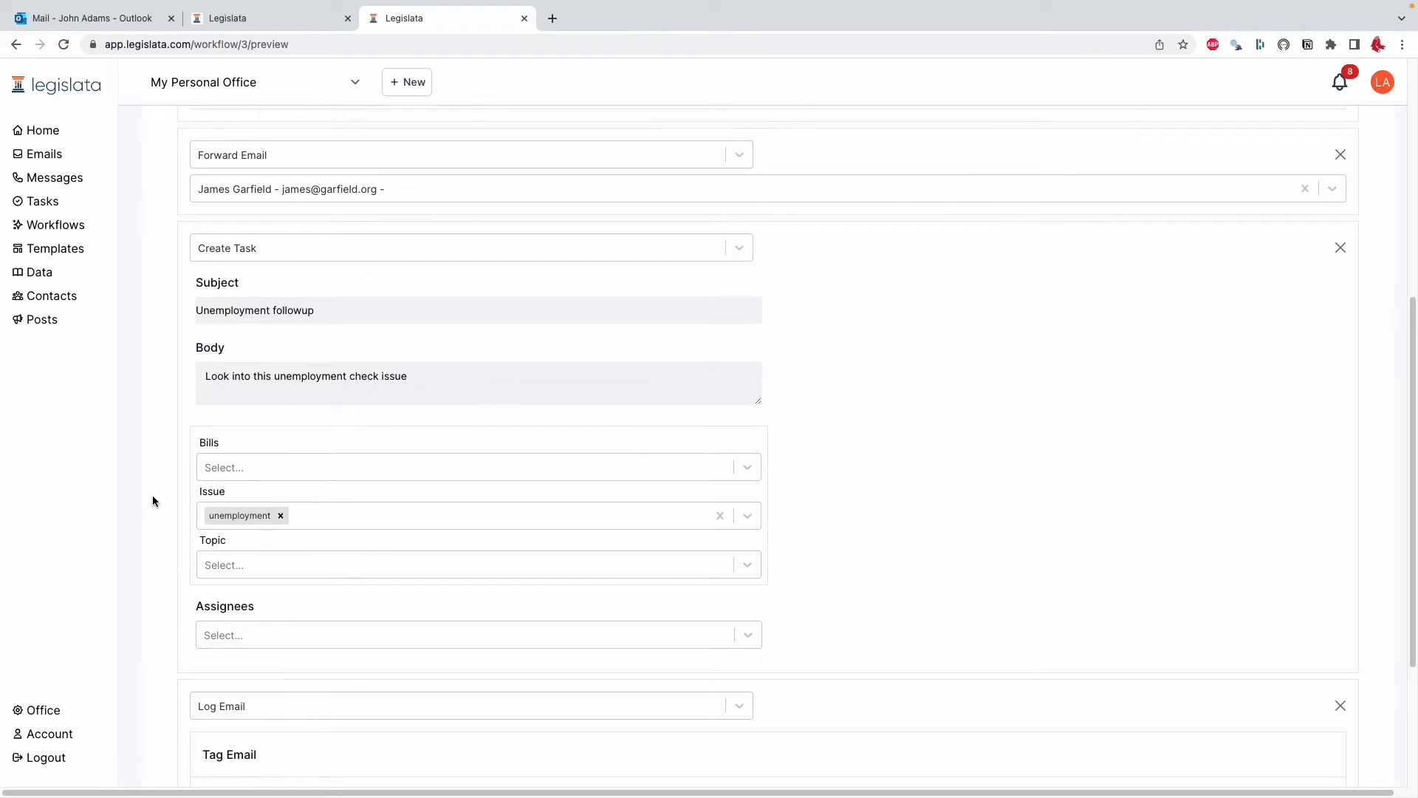
pyautogui.scroll(-3, 152, 501)
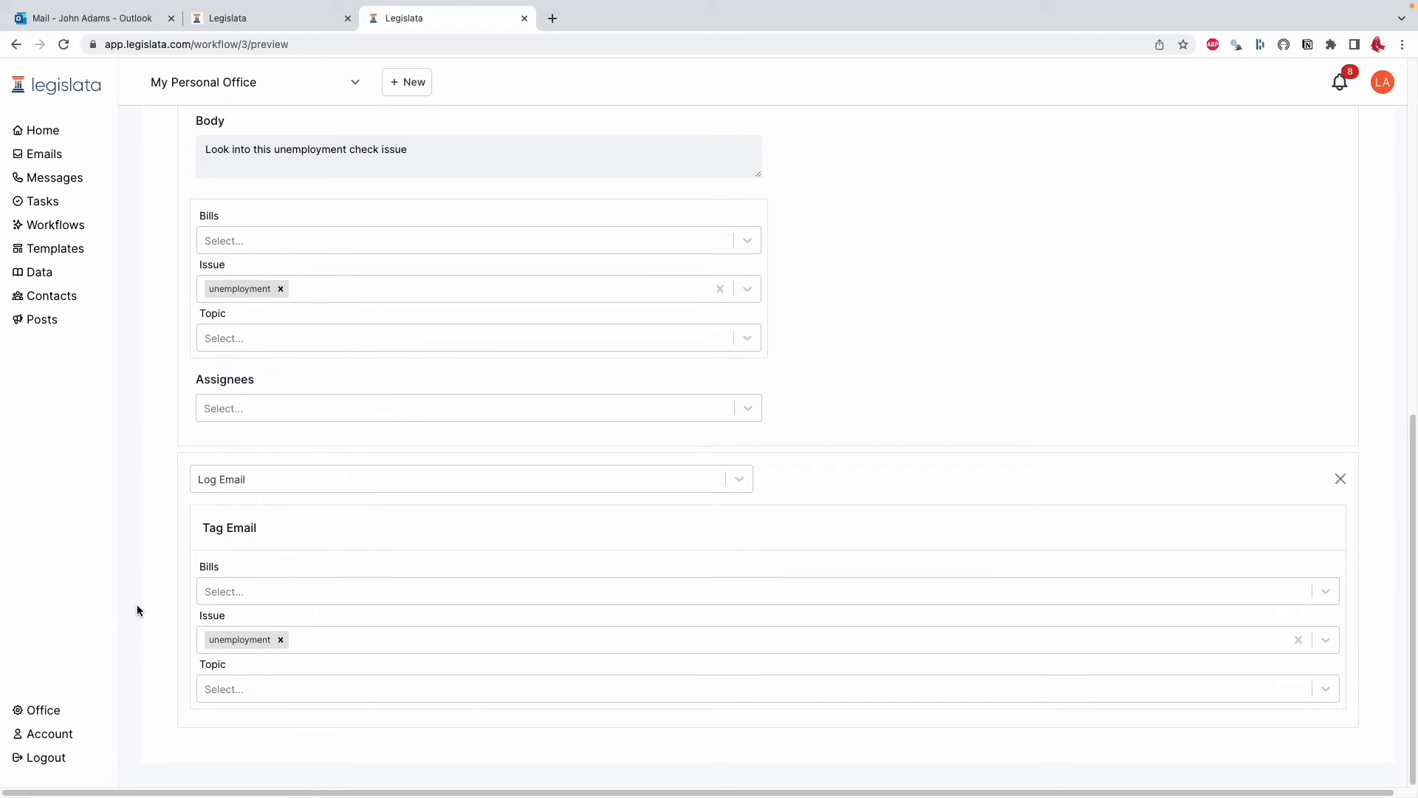
pyautogui.scroll(10, 136, 605)
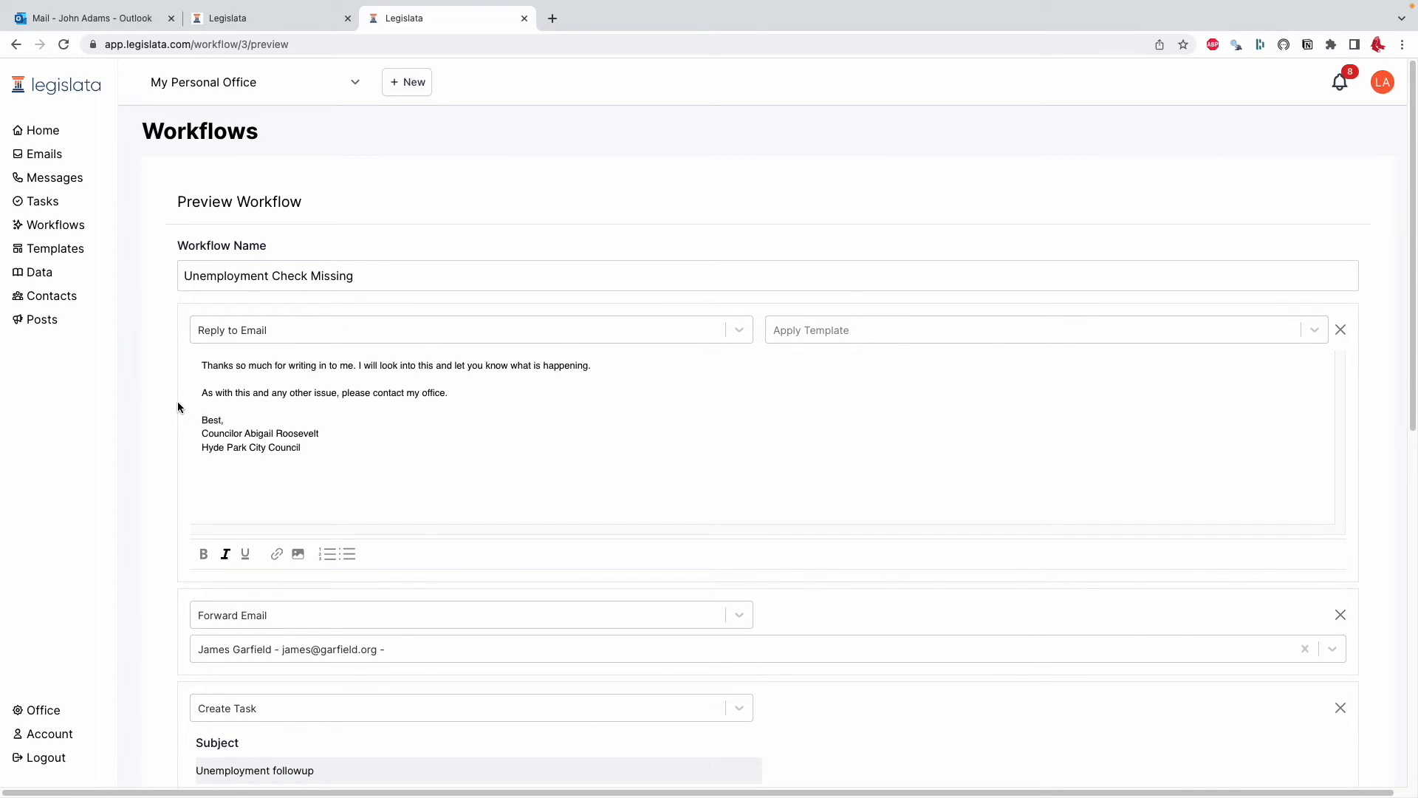
pyautogui.scroll(-1, 173, 427)
pyautogui.scroll(-10, 172, 427)
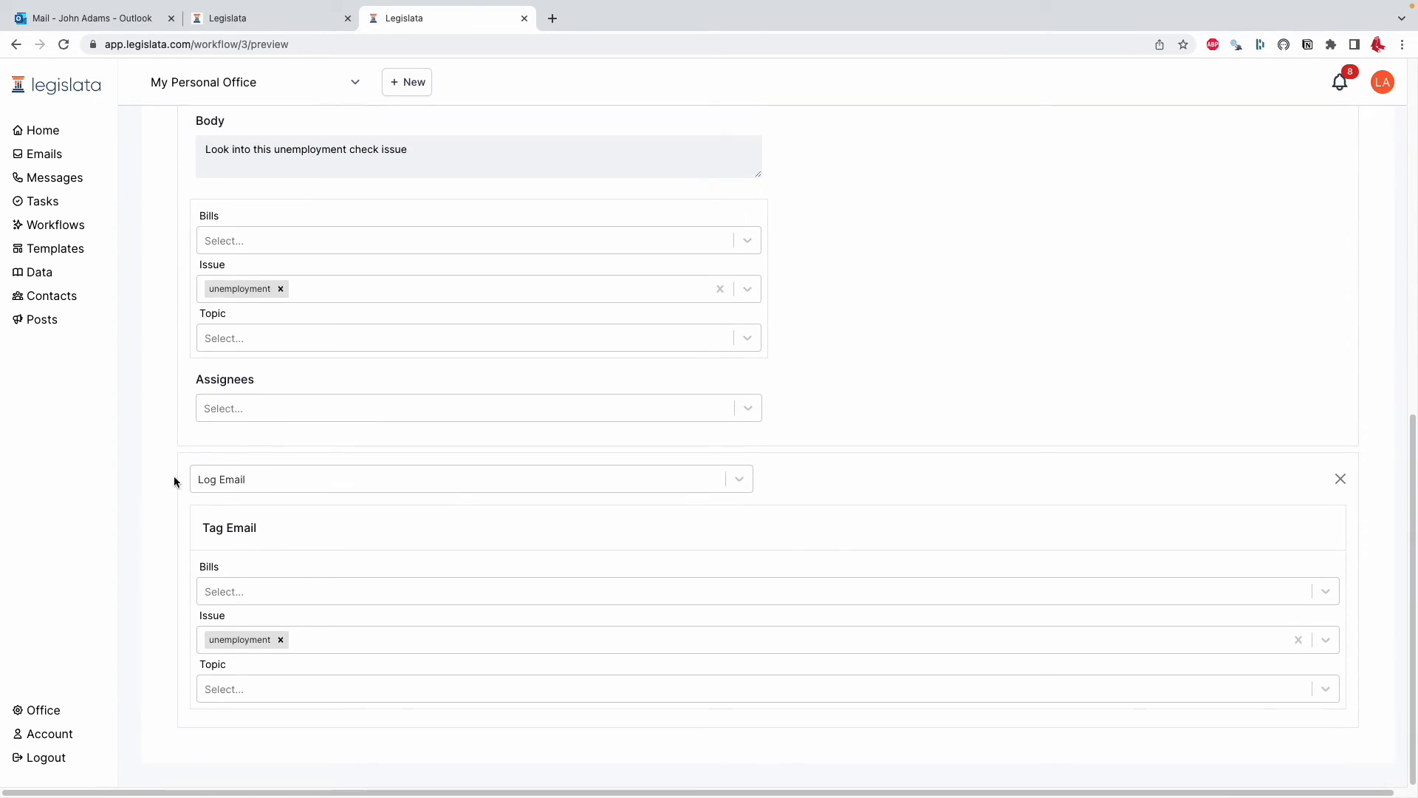
# Return to the email, open its list of available workflows and close it without applying one
pyautogui.click(44, 154)
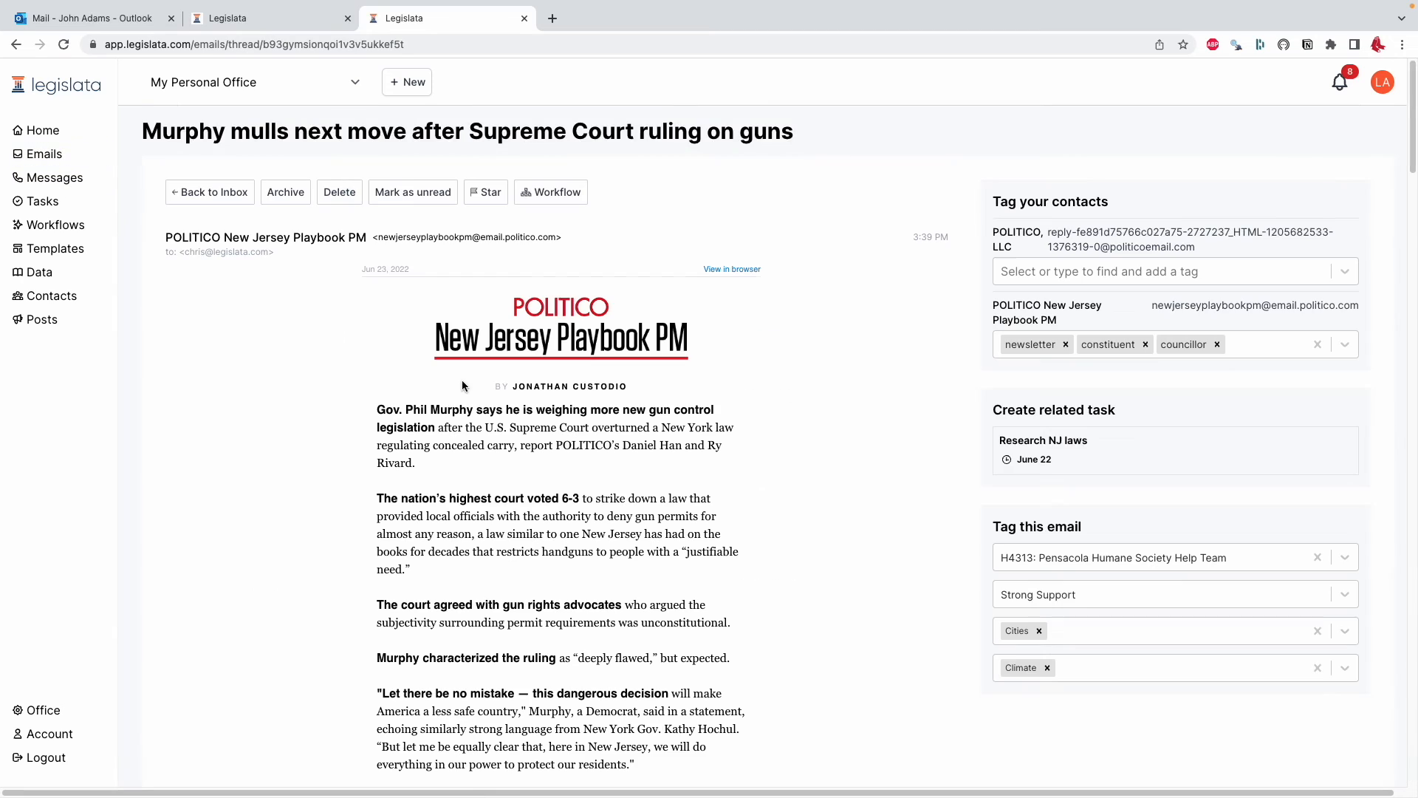
pyautogui.click(531, 194)
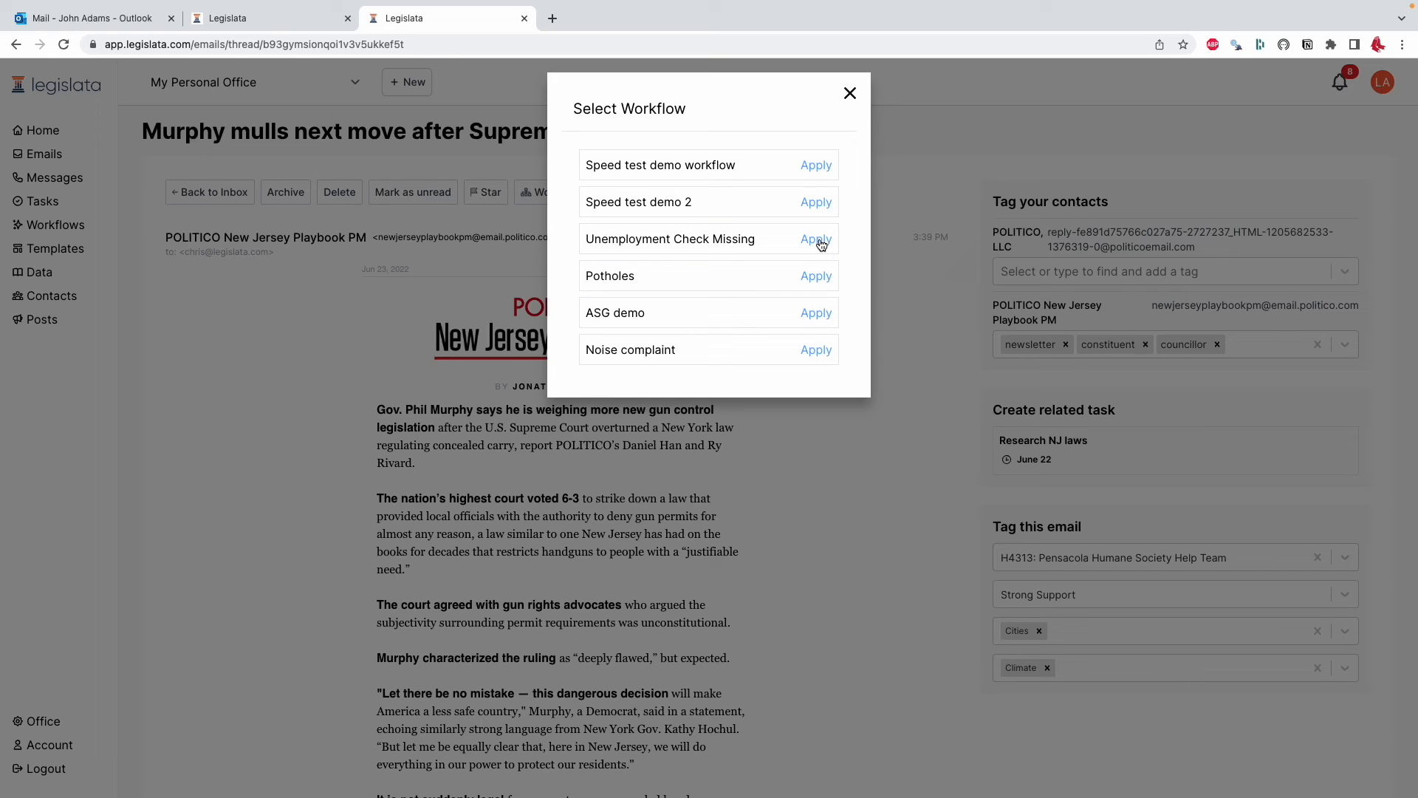
pyautogui.click(848, 98)
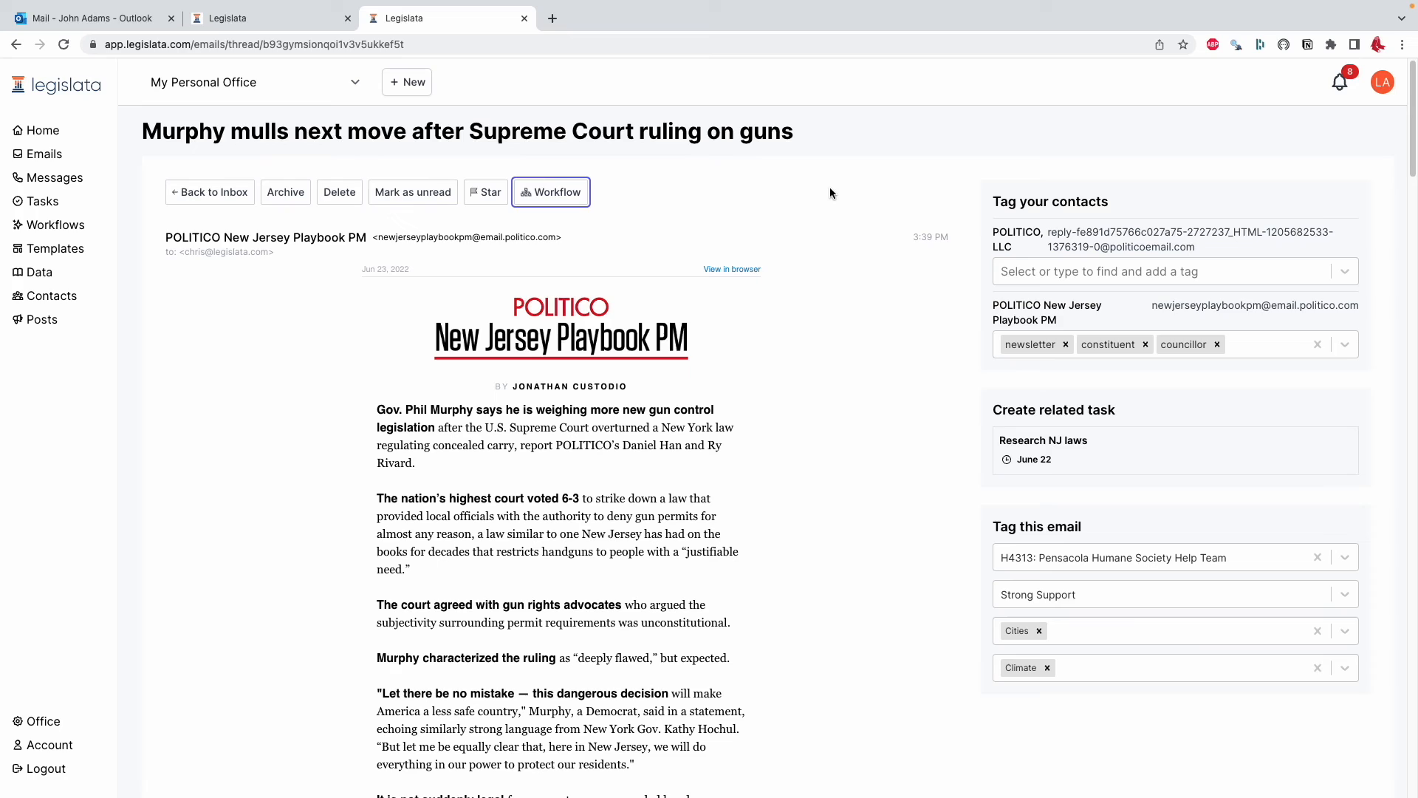